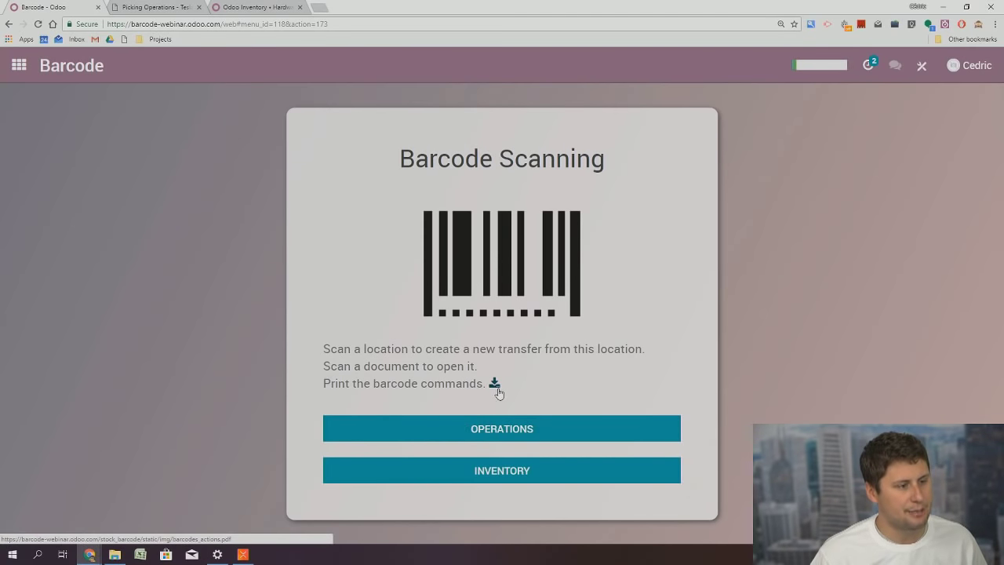
# Review the barcode commands PDF, highlighting SAVE, DISCARD and EDIT, then return to Barcode Scanning
pyautogui.click(495, 385)
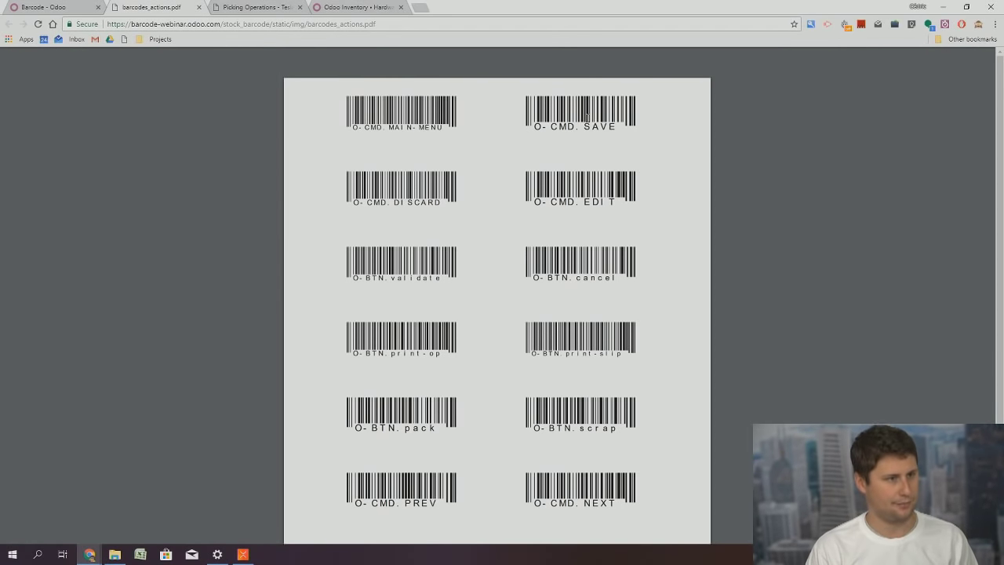
pyautogui.moveTo(580, 129); pyautogui.dragTo(616, 129)
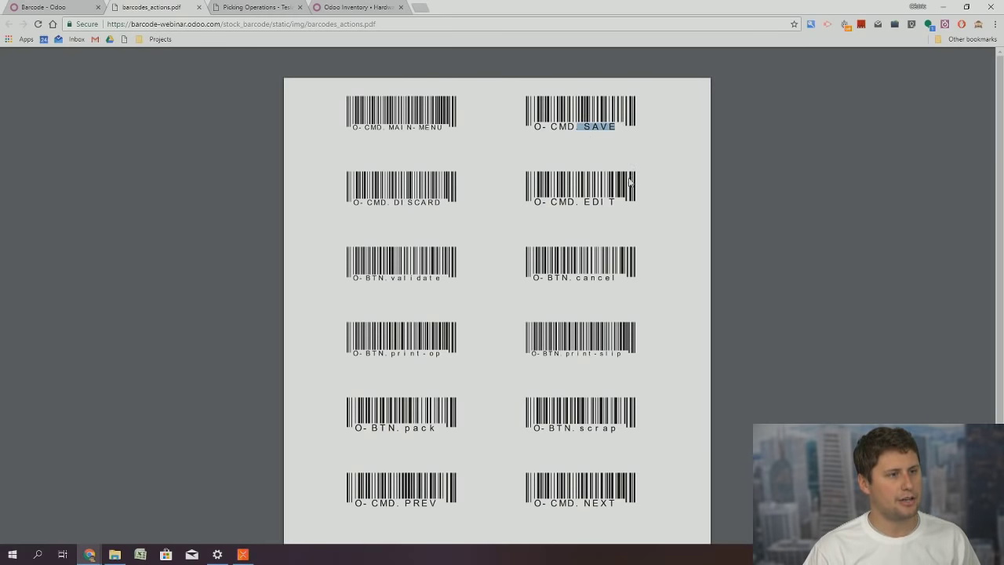
pyautogui.moveTo(408, 203); pyautogui.dragTo(441, 203)
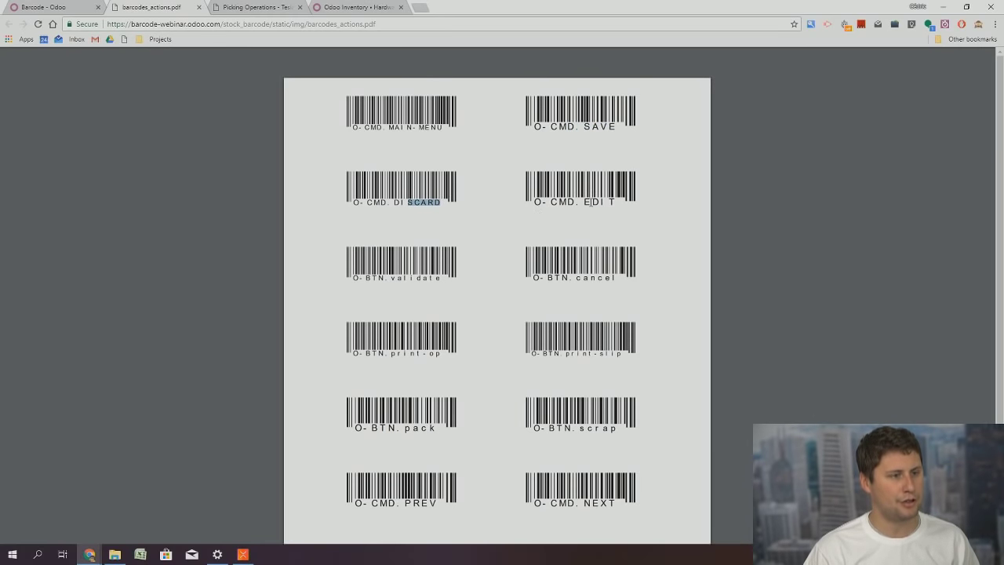
pyautogui.moveTo(586, 202); pyautogui.dragTo(610, 203)
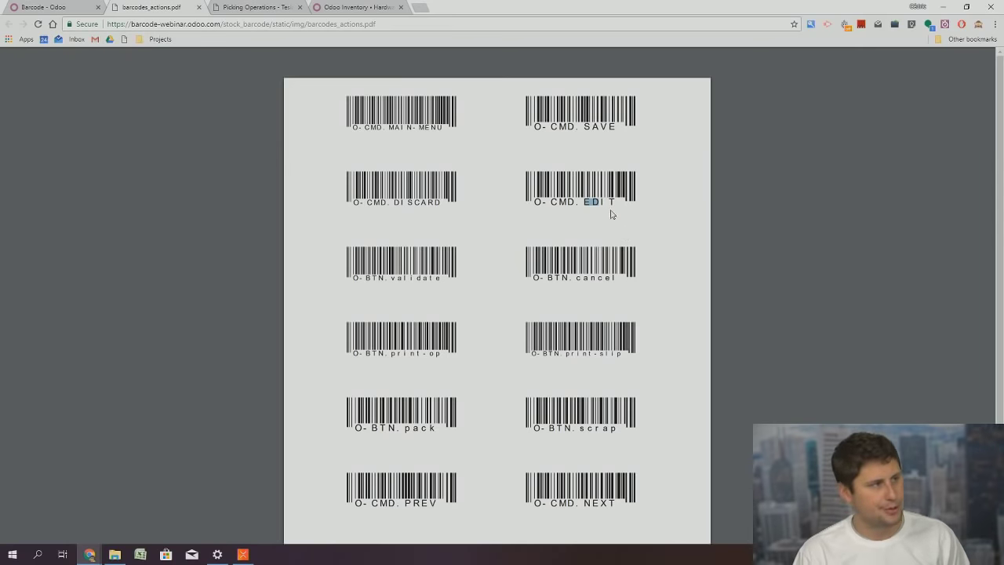
pyautogui.click(49, 10)
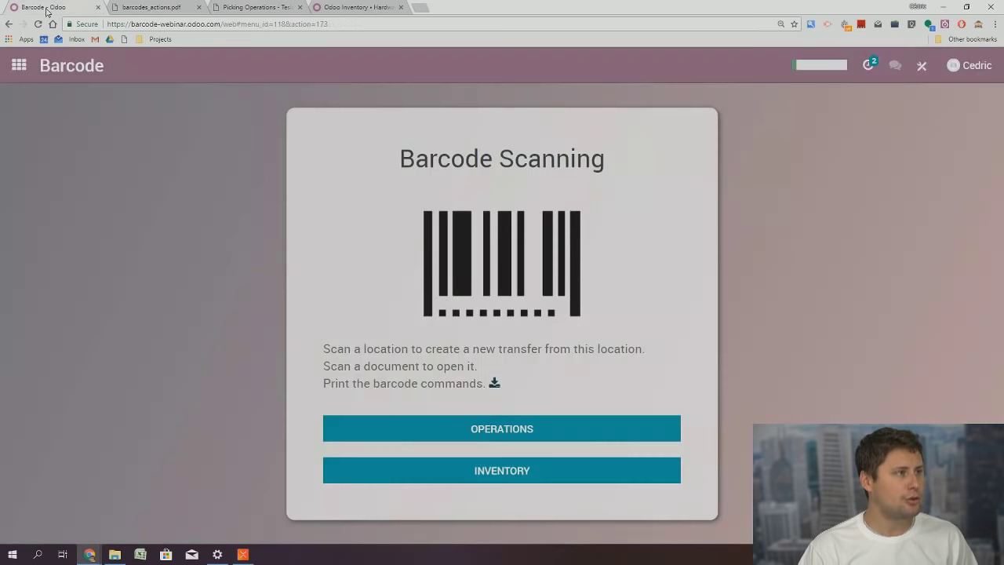
# Open the Tesla Car product from Inventory > Master Data > Products and show its Print options
pyautogui.click(20, 65)
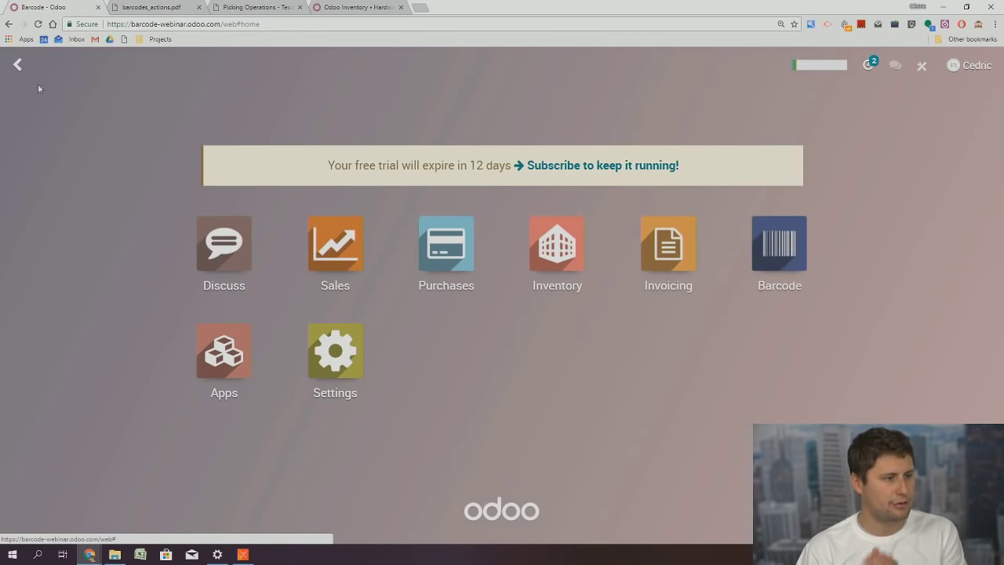
pyautogui.click(540, 242)
pyautogui.click(302, 68)
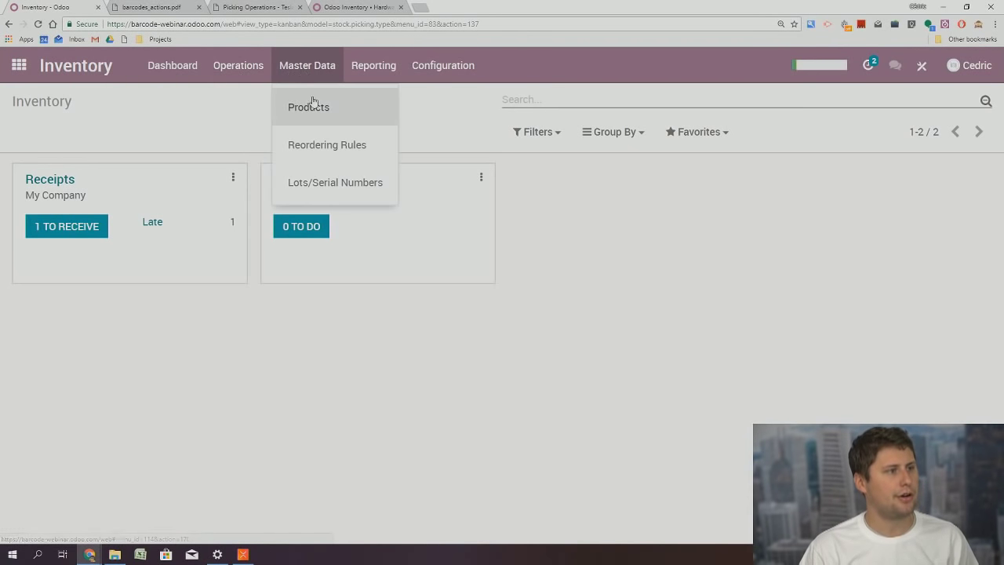
pyautogui.click(312, 105)
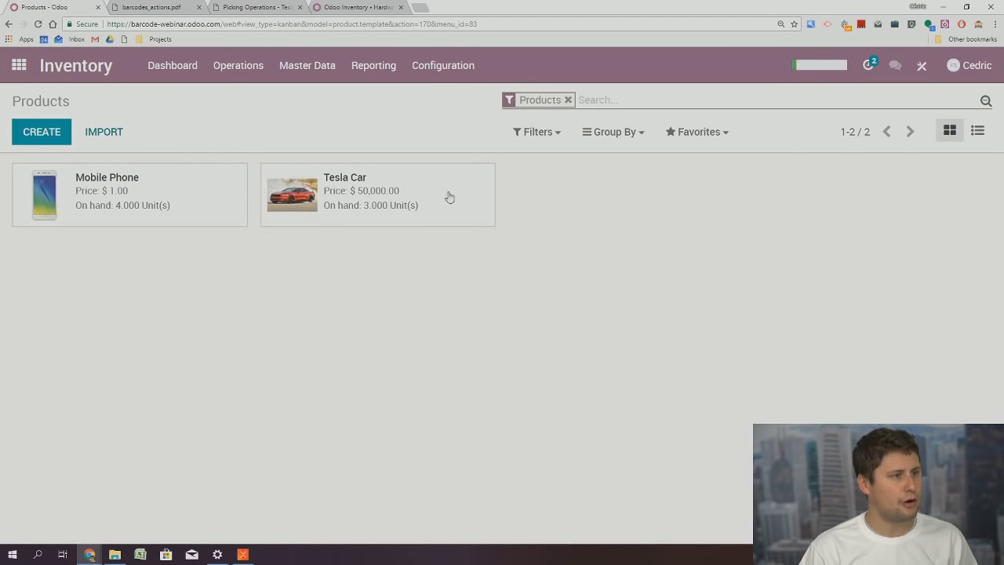
pyautogui.click(426, 208)
pyautogui.click(416, 131)
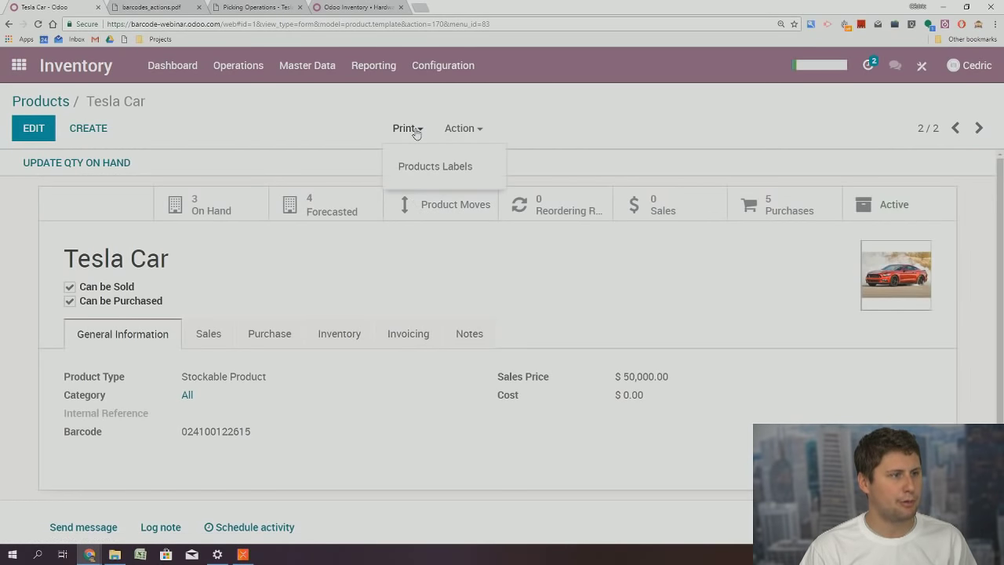
# Print the Tesla Car product labels, check the $50,000.00 barcode label PDF, then close it
pyautogui.click(444, 168)
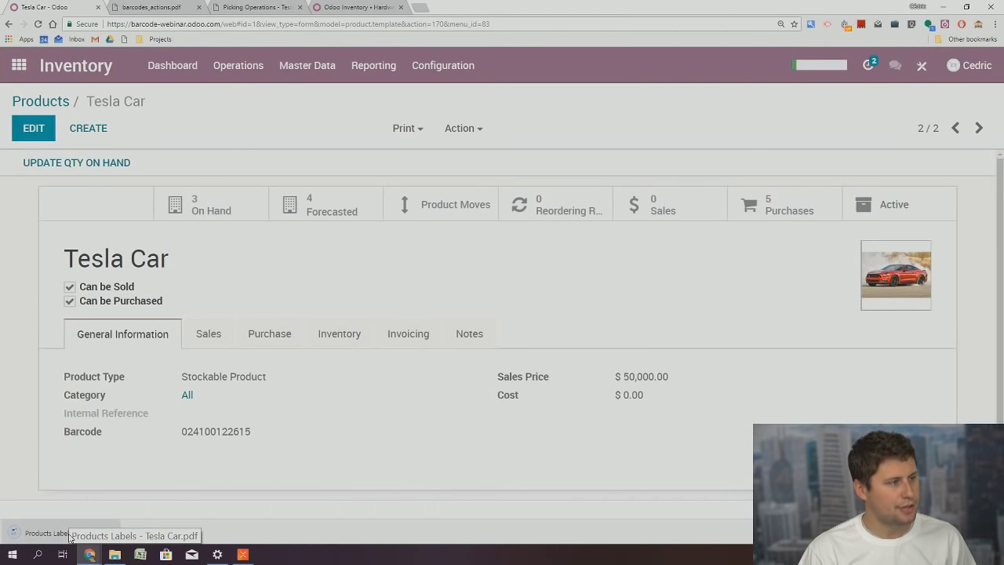
pyautogui.click(69, 535)
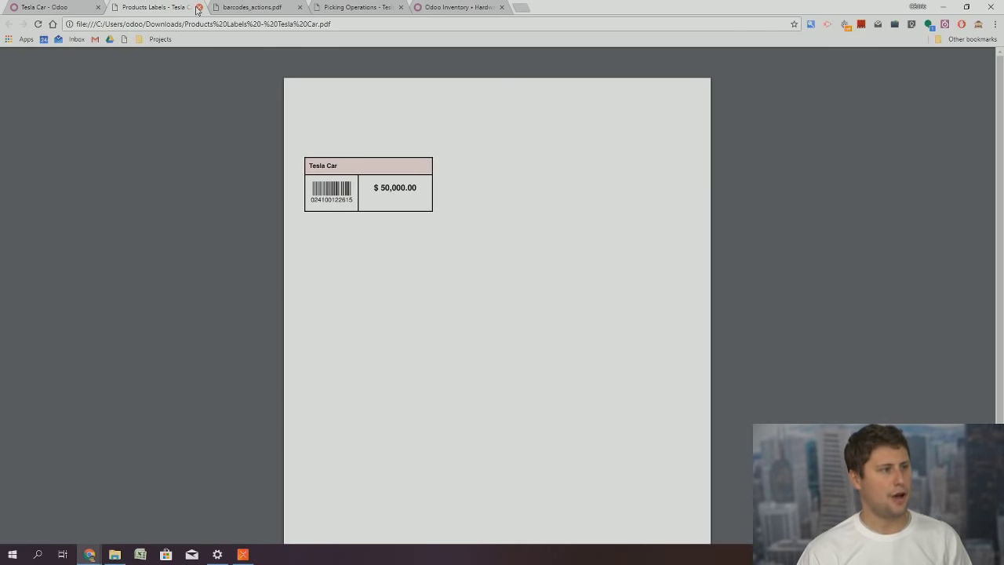
pyautogui.click(199, 7)
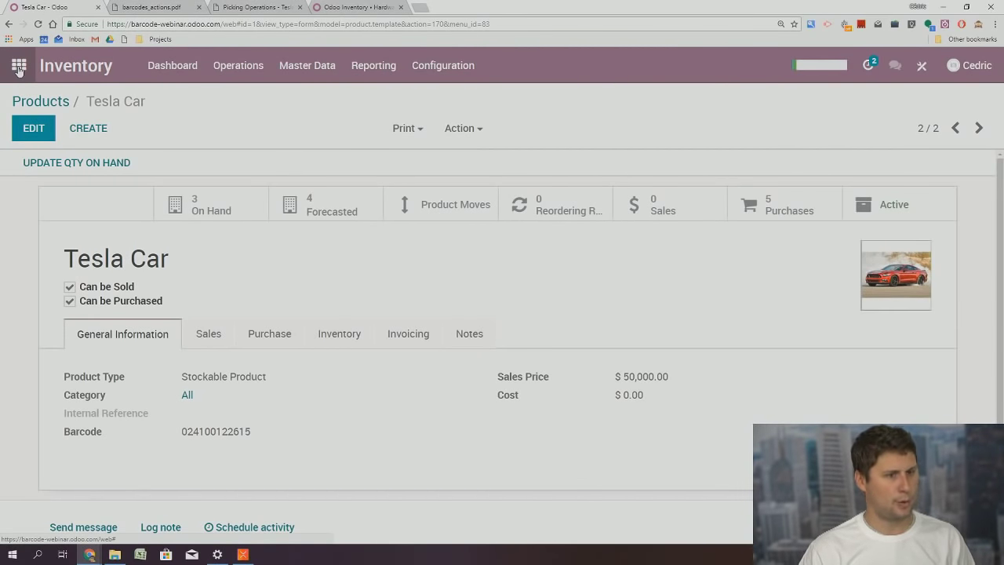
pyautogui.click(19, 69)
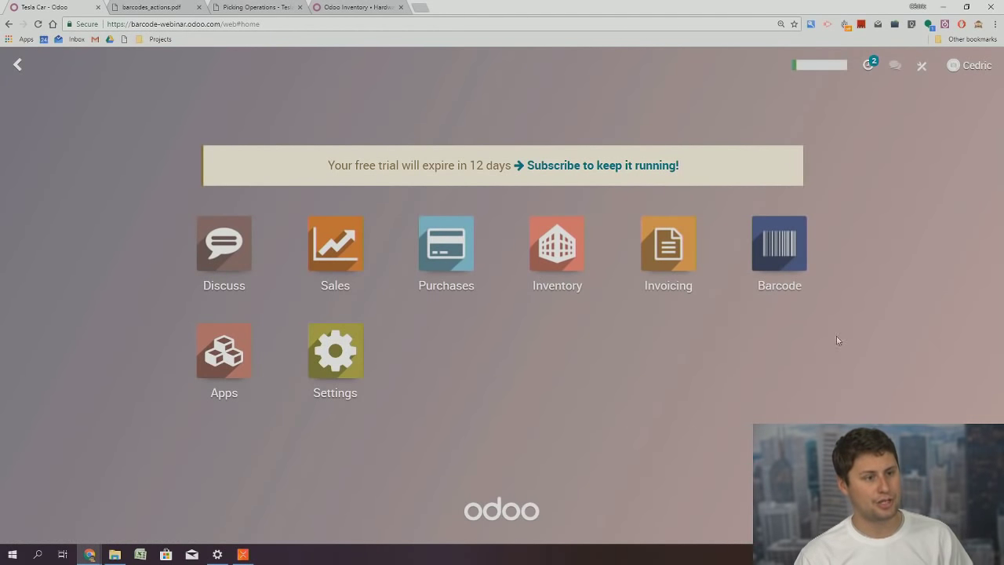
# Launch the Barcode app from the Odoo home menu
pyautogui.click(782, 265)
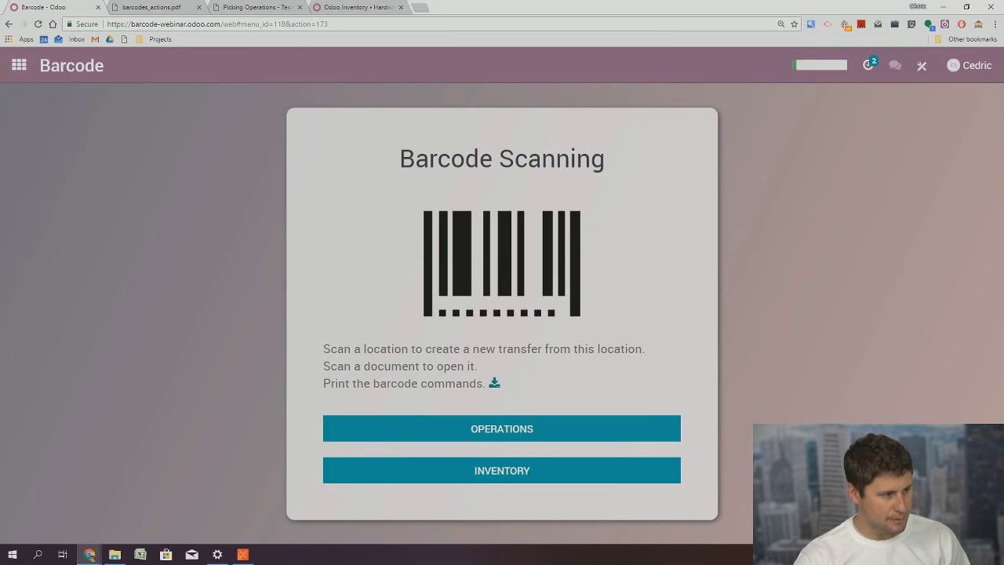
pyautogui.click(37, 555)
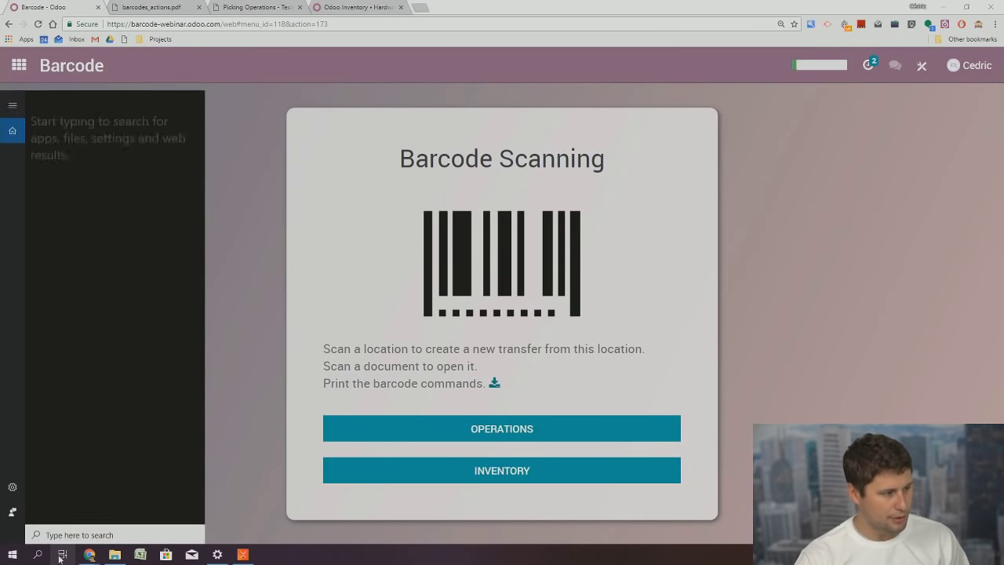
pyautogui.write('no')
pyautogui.press('Return')
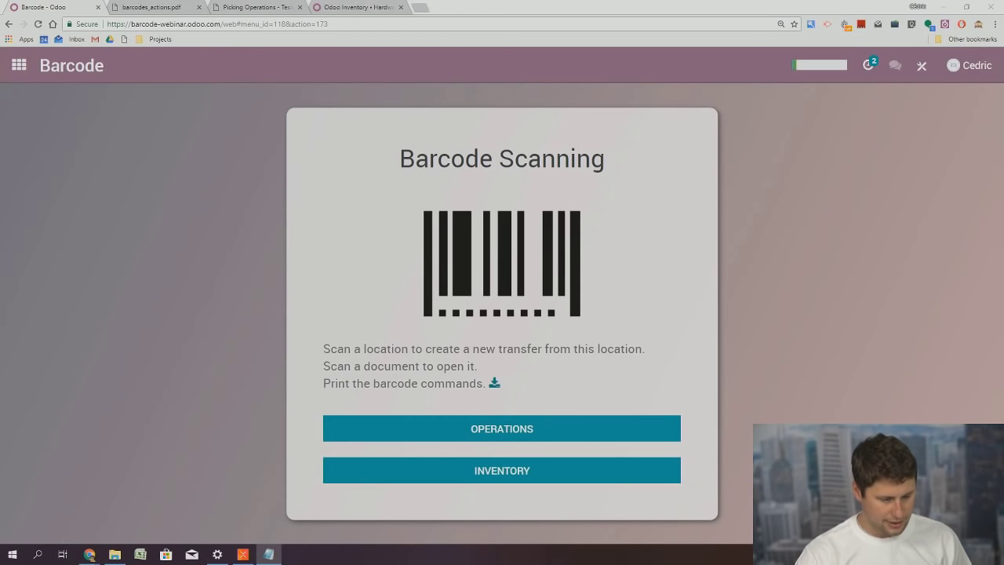
pyautogui.moveTo(714, 531); pyautogui.dragTo(767, 248)
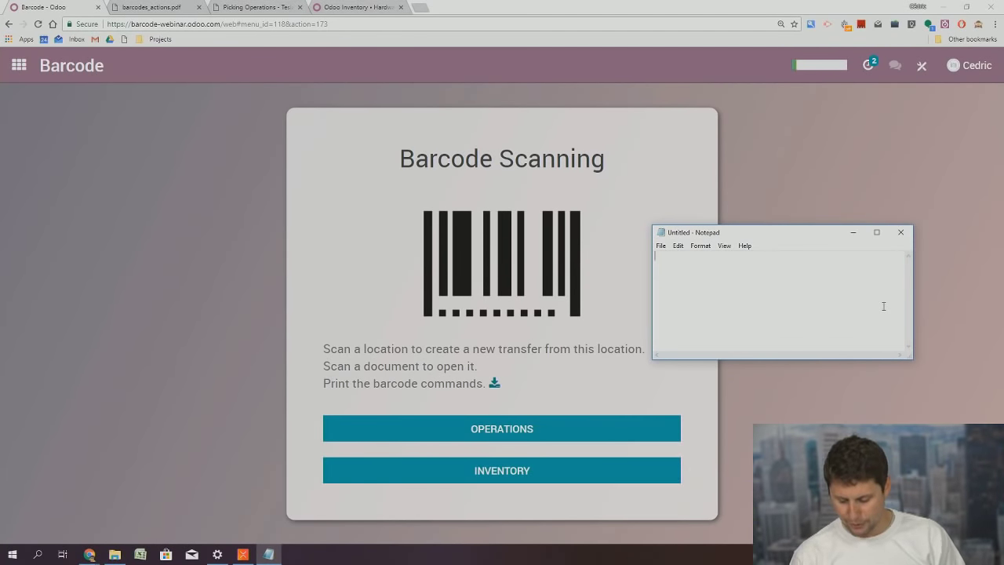
pyautogui.write('ZH=IN=ààààè')
pyautogui.press('Return')
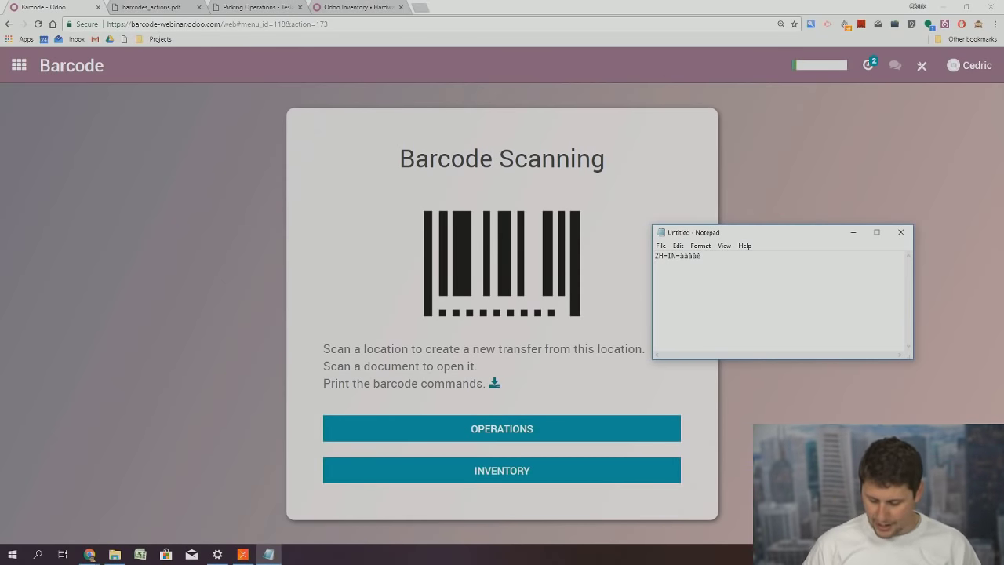
pyautogui.write('WH/IN/00007')
pyautogui.press('Return')
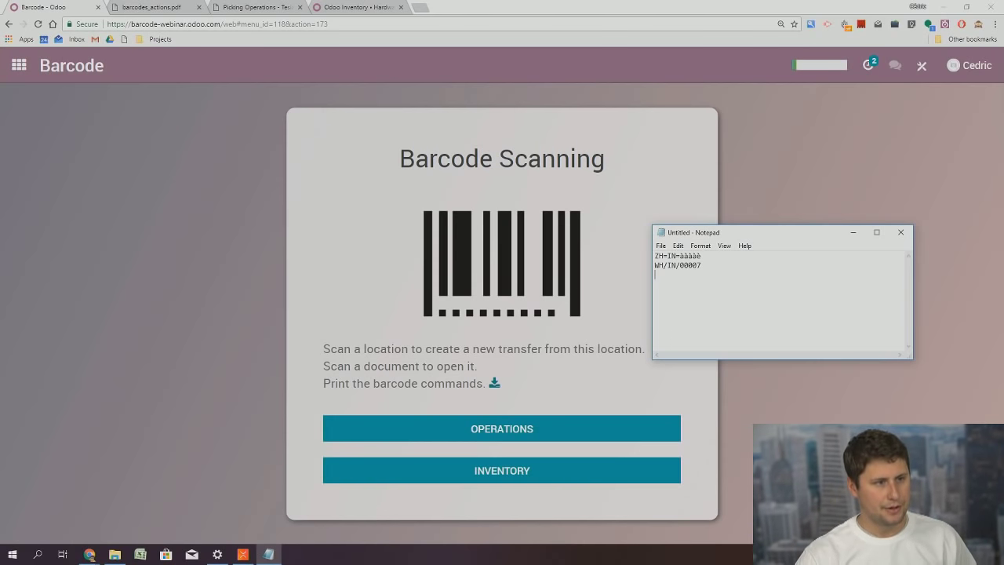
pyautogui.click(901, 233)
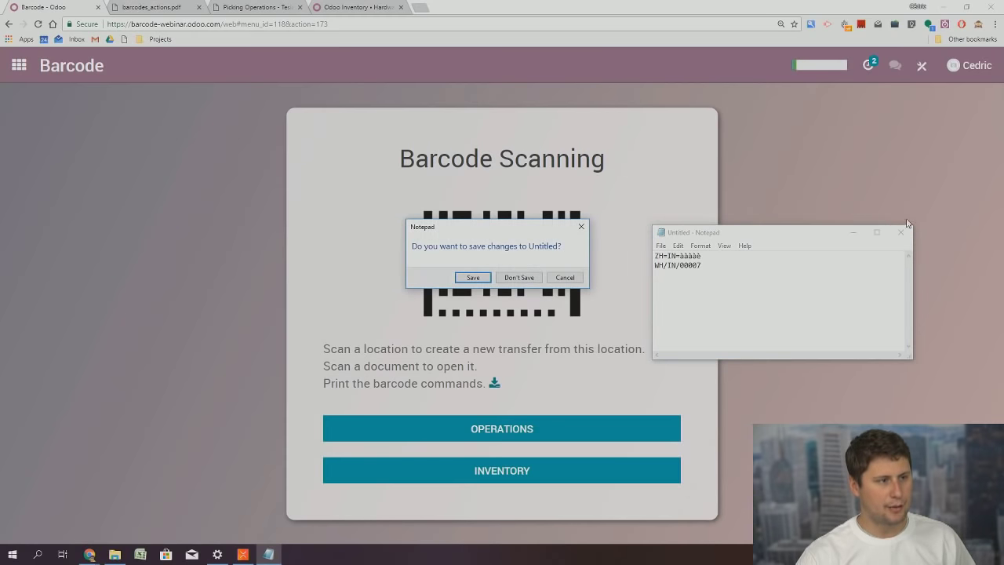
pyautogui.click(520, 278)
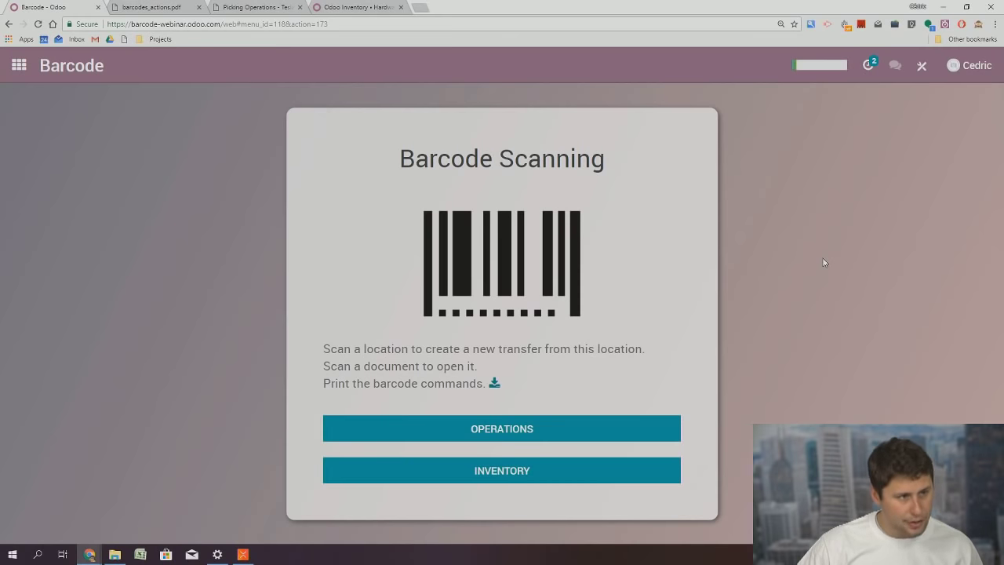
# Scan the WH/IN/00007 receipt reference to open that receipt
pyautogui.write('WH/IN/00007')
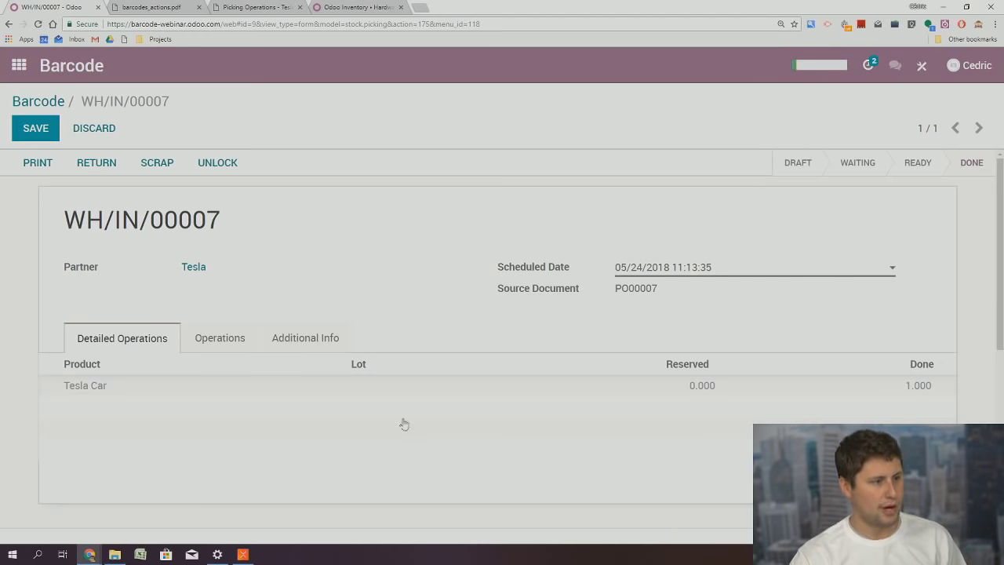
# Open the Tesla Car product from its operation line and inspect its WH/Stock on-hand lines
pyautogui.click(80, 391)
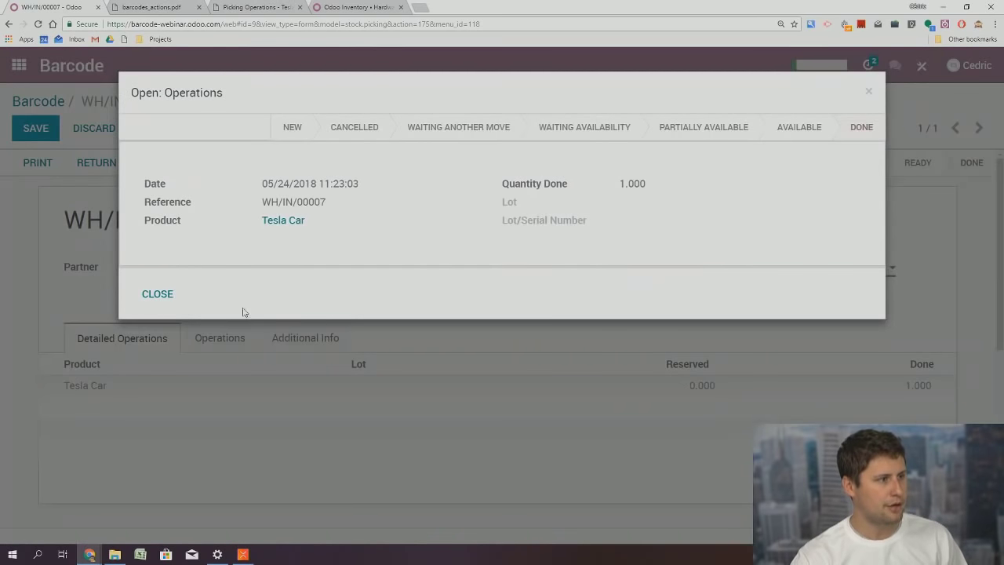
pyautogui.click(285, 222)
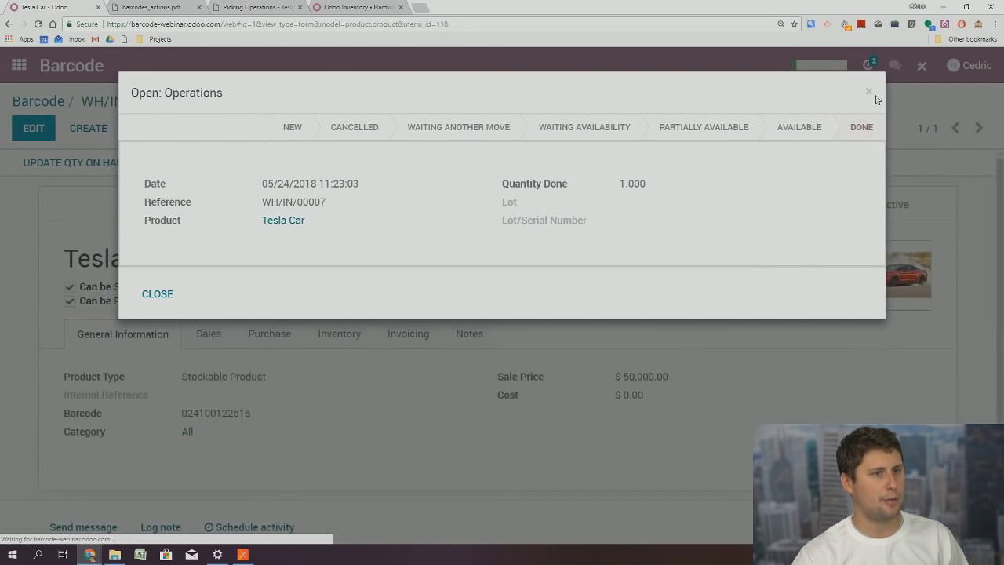
pyautogui.click(869, 92)
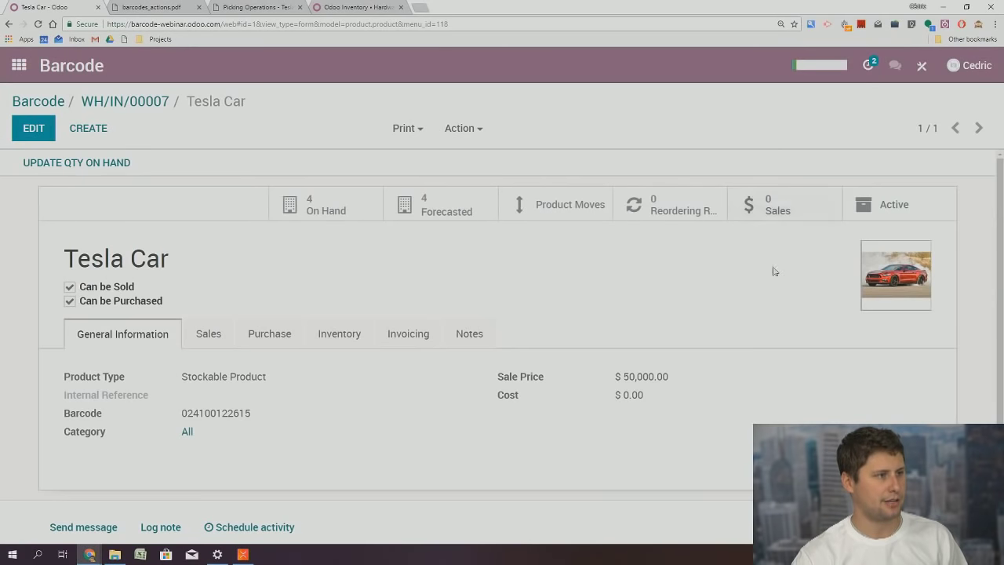
pyautogui.click(345, 212)
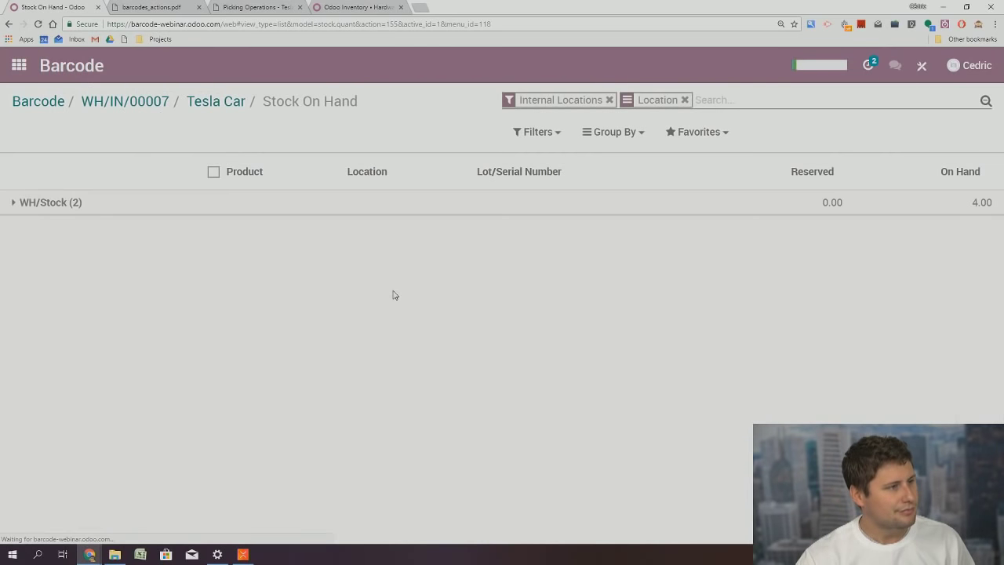
pyautogui.click(49, 203)
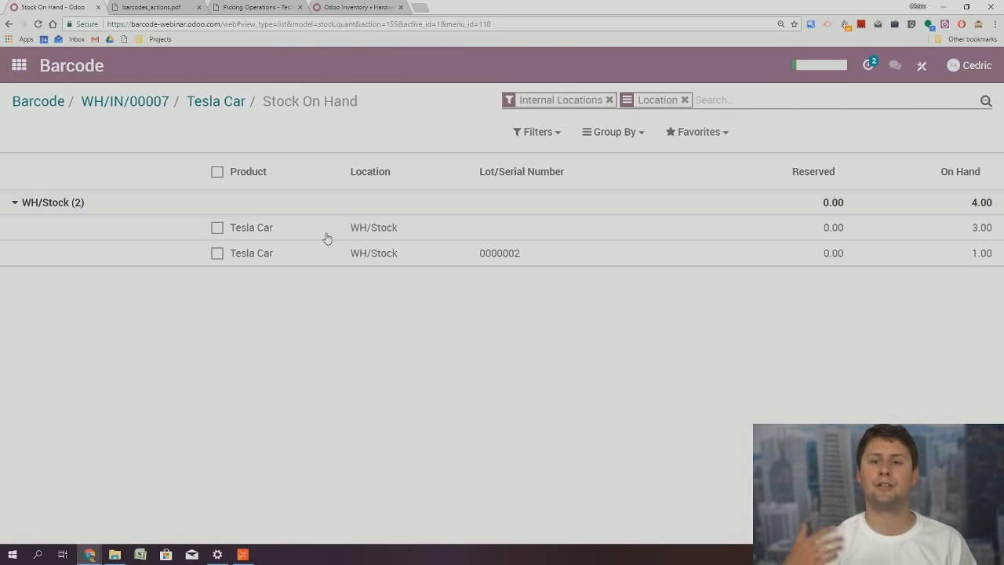
# Go back through the Tesla Car and WH/IN/00007 breadcrumbs to the Barcode Scanning screen
pyautogui.click(216, 102)
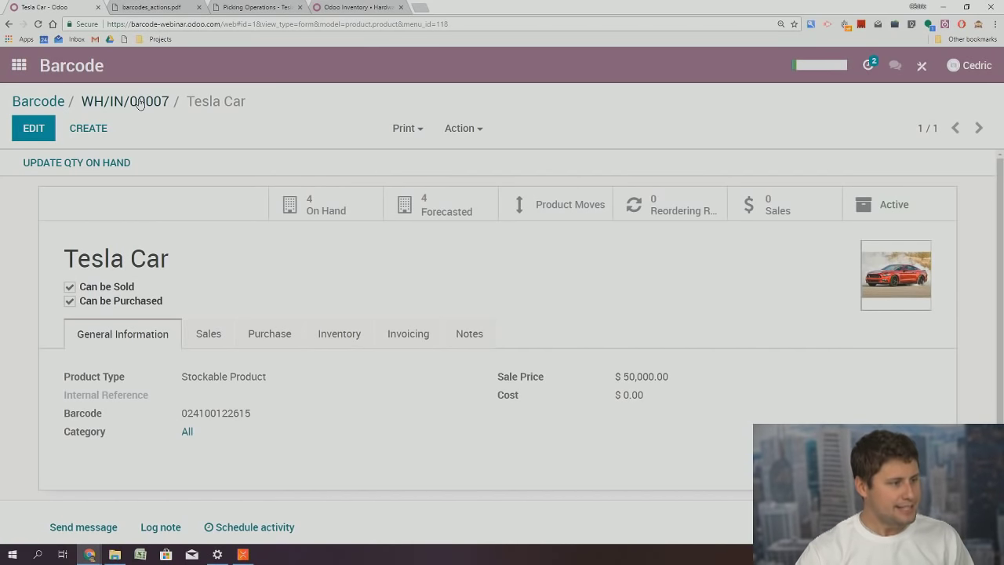
pyautogui.click(139, 104)
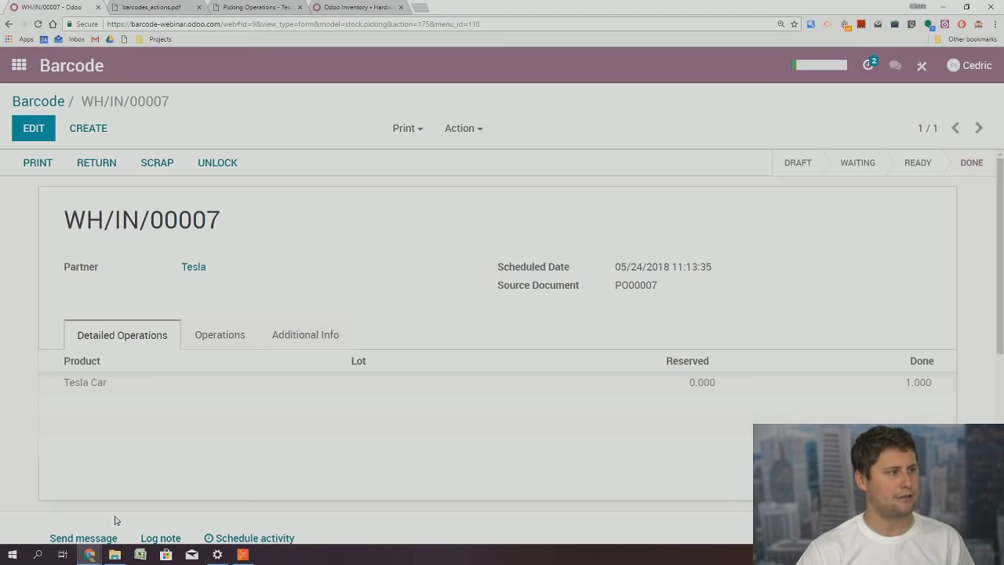
pyautogui.click(50, 105)
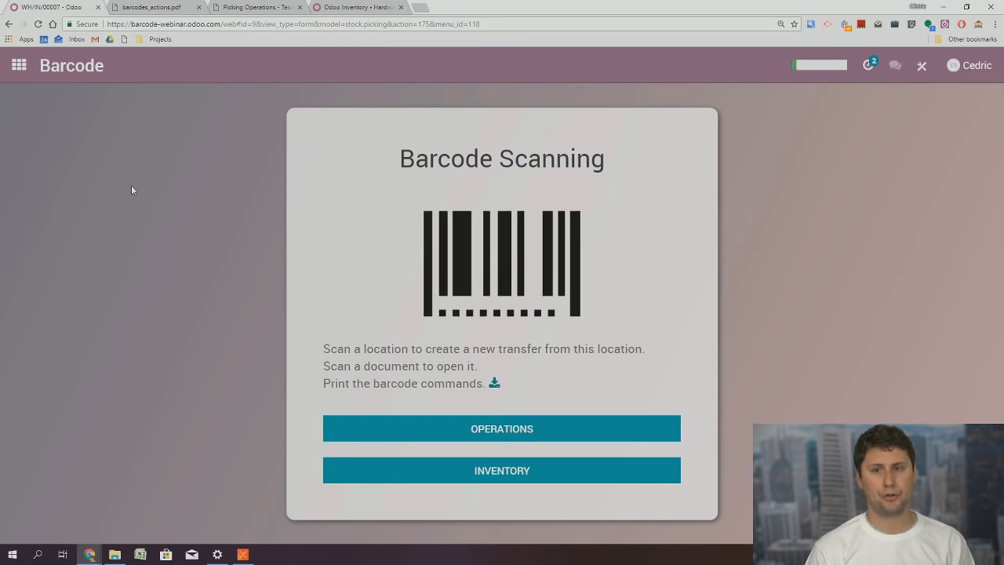
# Open the Mobile Phone product from Inventory > Master Data > Products
pyautogui.click(19, 66)
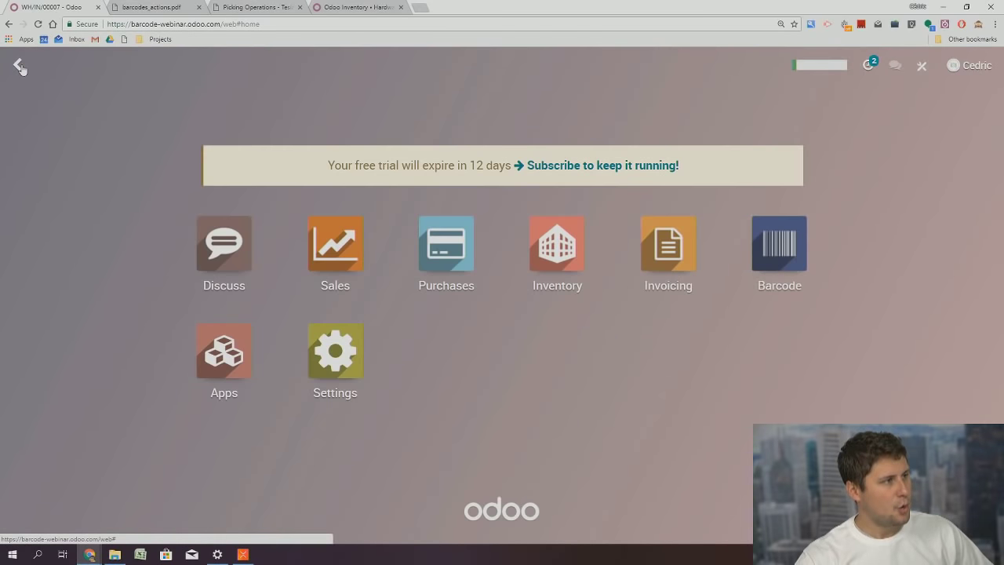
pyautogui.click(562, 243)
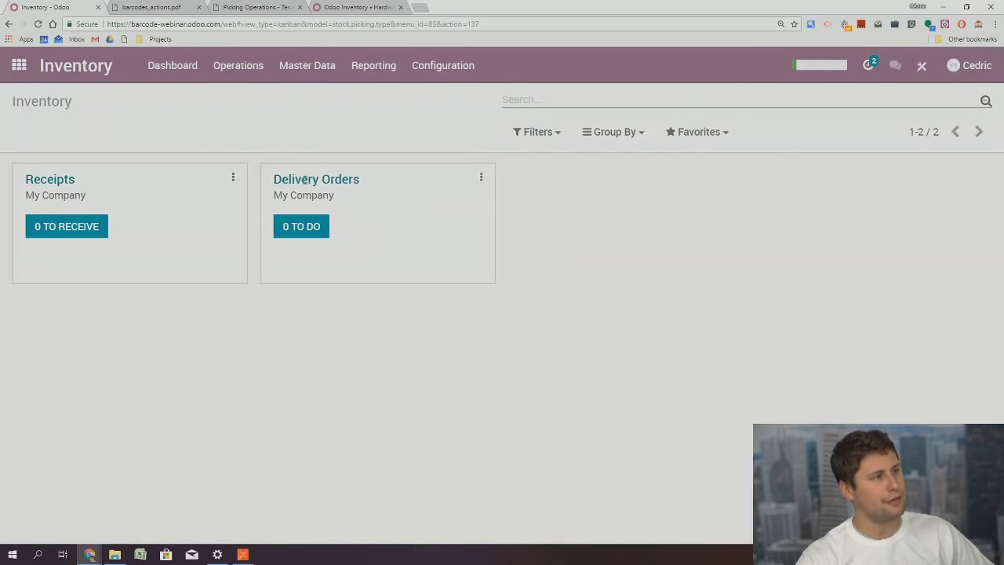
pyautogui.click(303, 68)
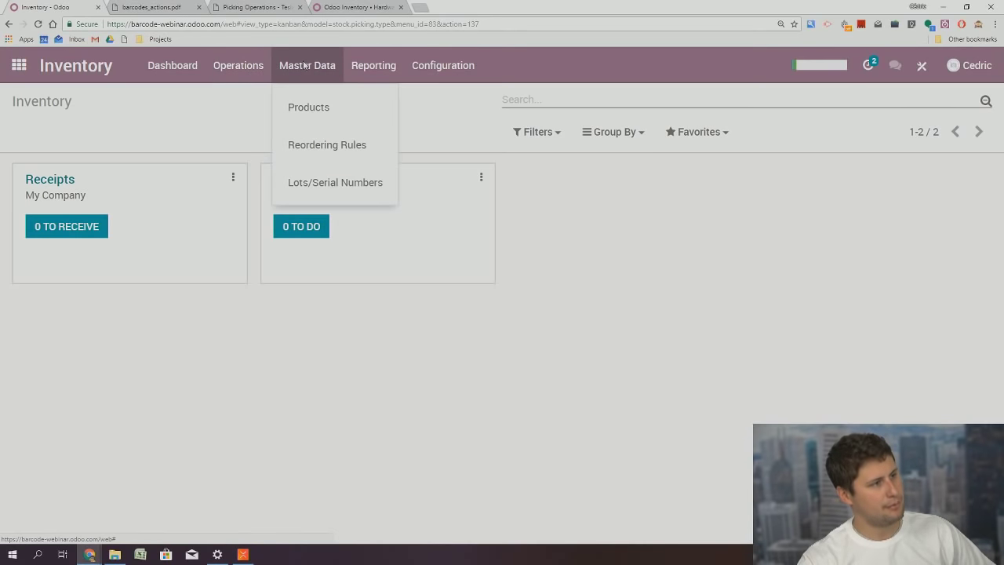
pyautogui.click(323, 111)
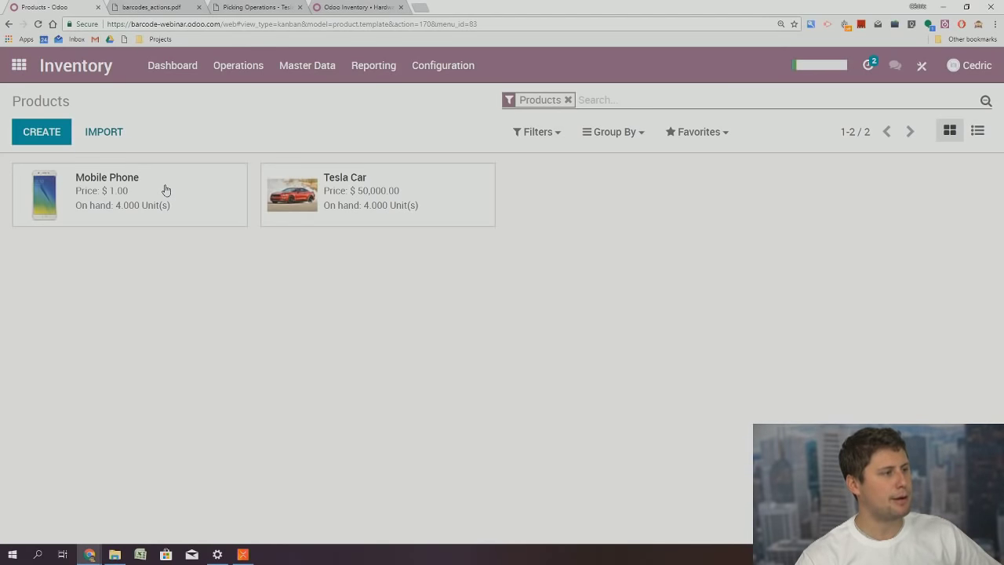
pyautogui.click(165, 190)
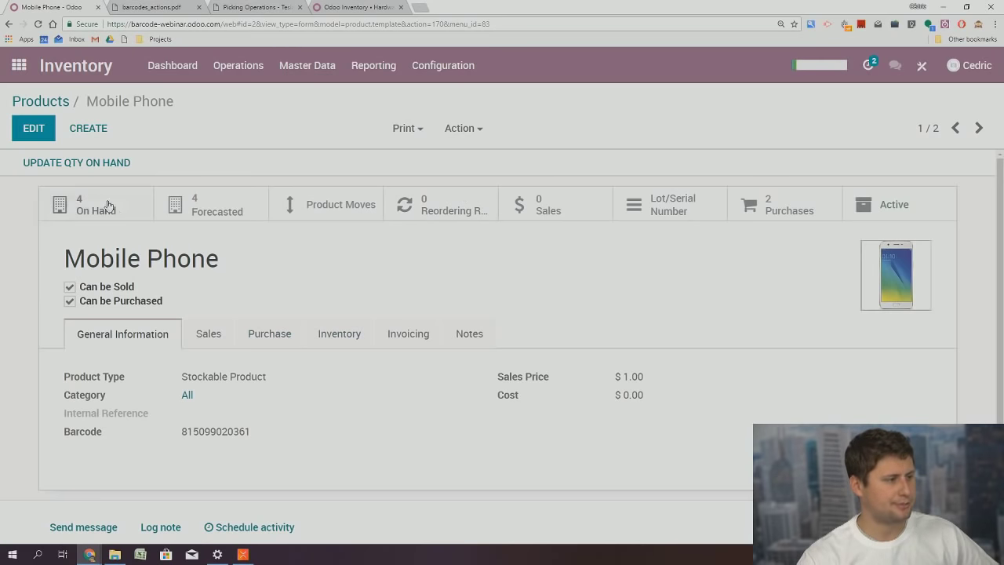
# Clear the Mobile Phone barcode, save, and duplicate the product
pyautogui.click(33, 130)
pyautogui.doubleClick(237, 455)
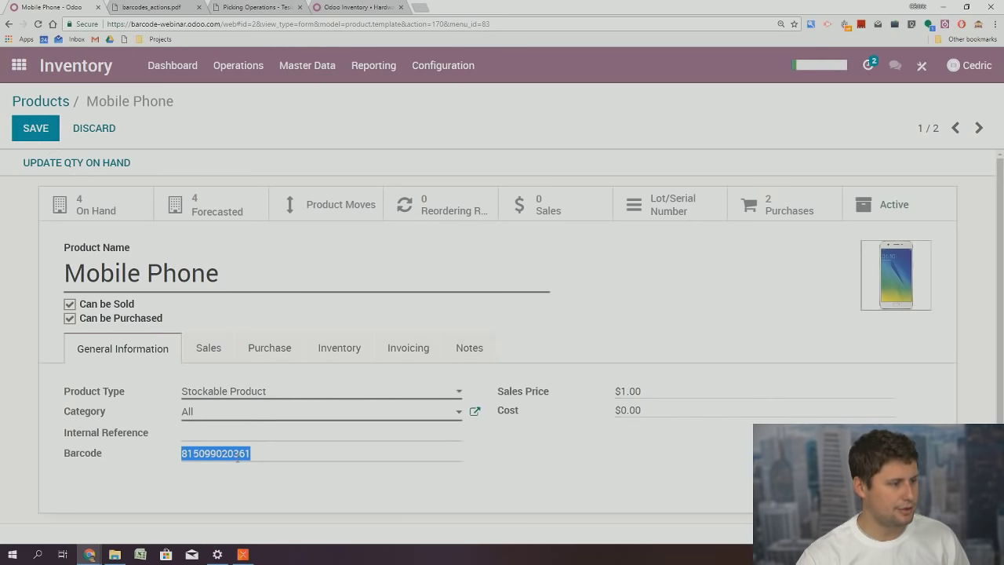
pyautogui.press('BackSpace')
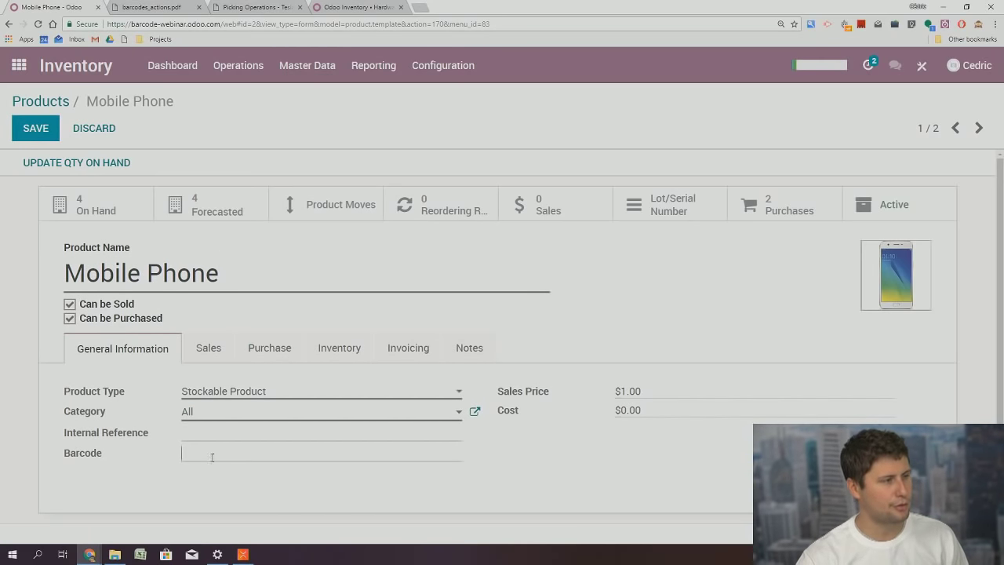
pyautogui.click(37, 135)
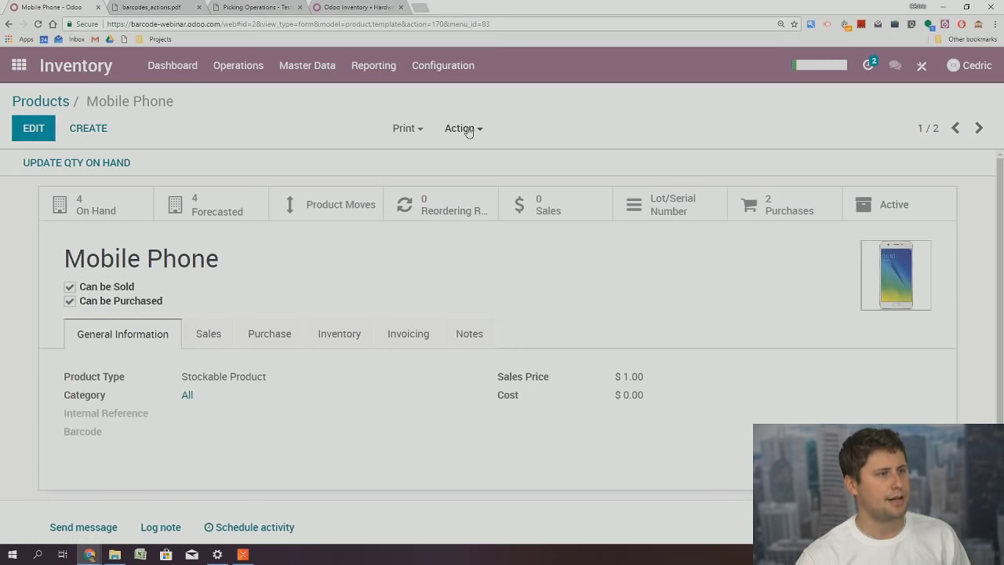
pyautogui.click(469, 131)
pyautogui.click(466, 189)
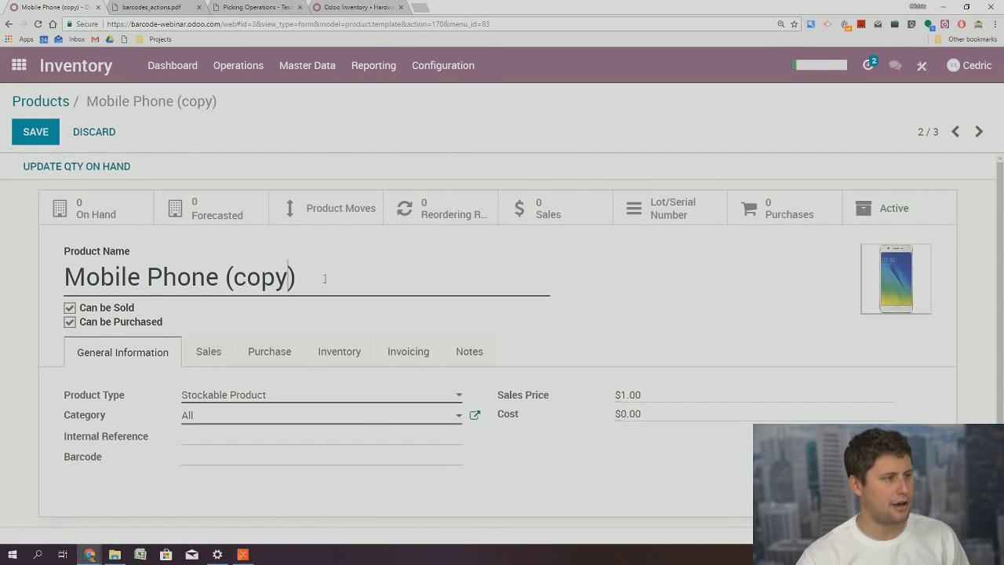
pyautogui.press('BackSpace')
pyautogui.press('BackSpace')
pyautogui.press('BackSpace')
pyautogui.press('BackSpace')
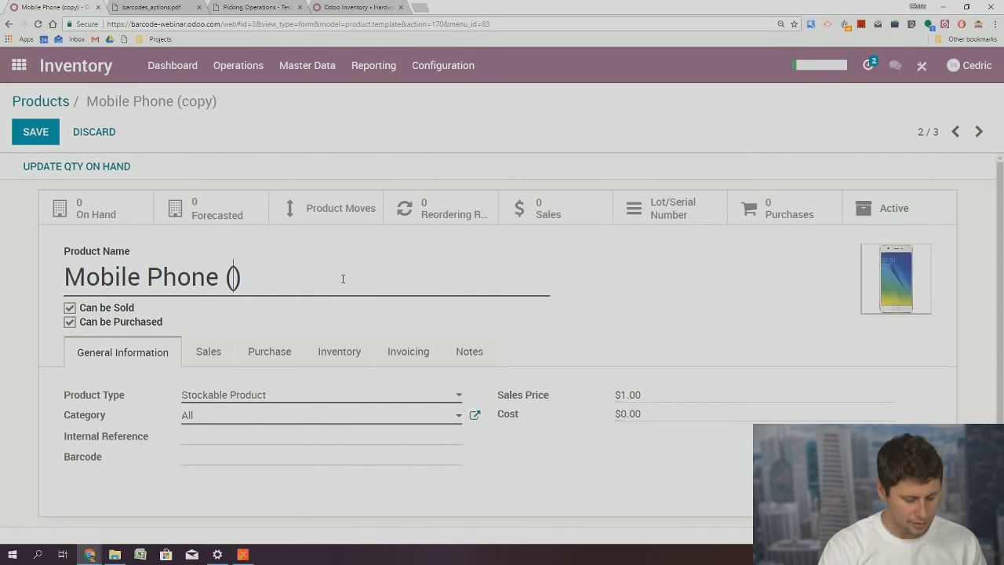
pyautogui.write('deluxe')
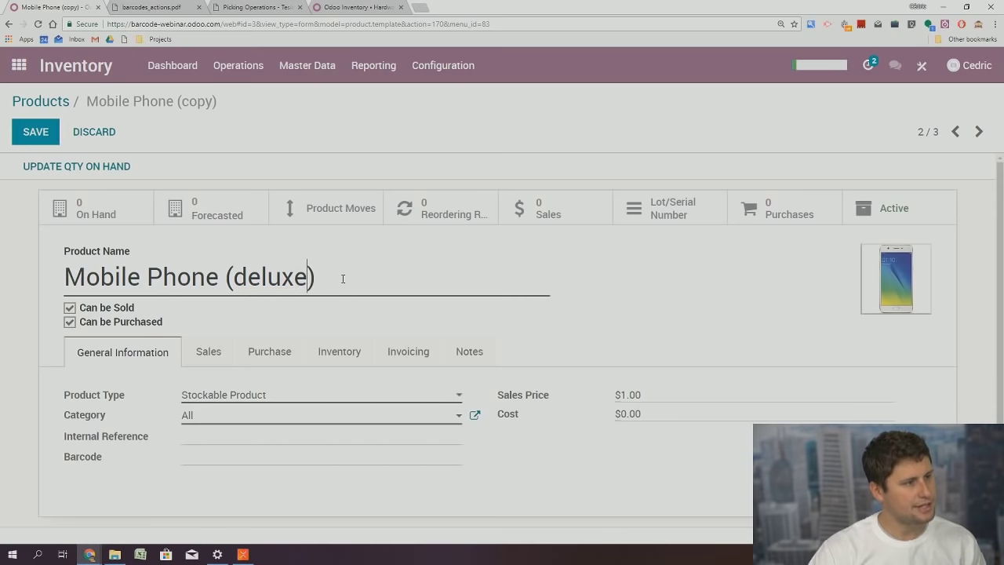
pyautogui.press('End')
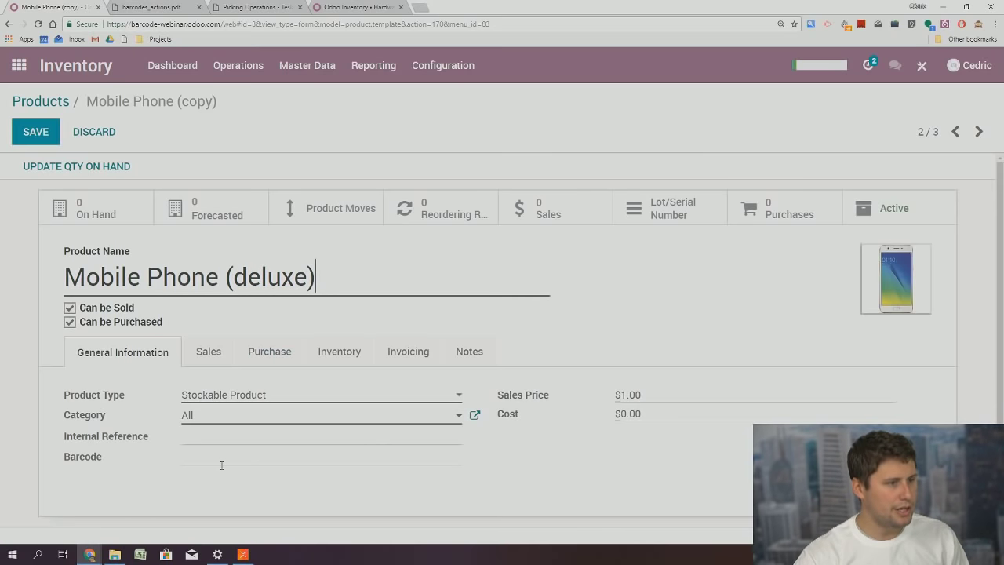
pyautogui.click(222, 465)
pyautogui.write('815099020361')
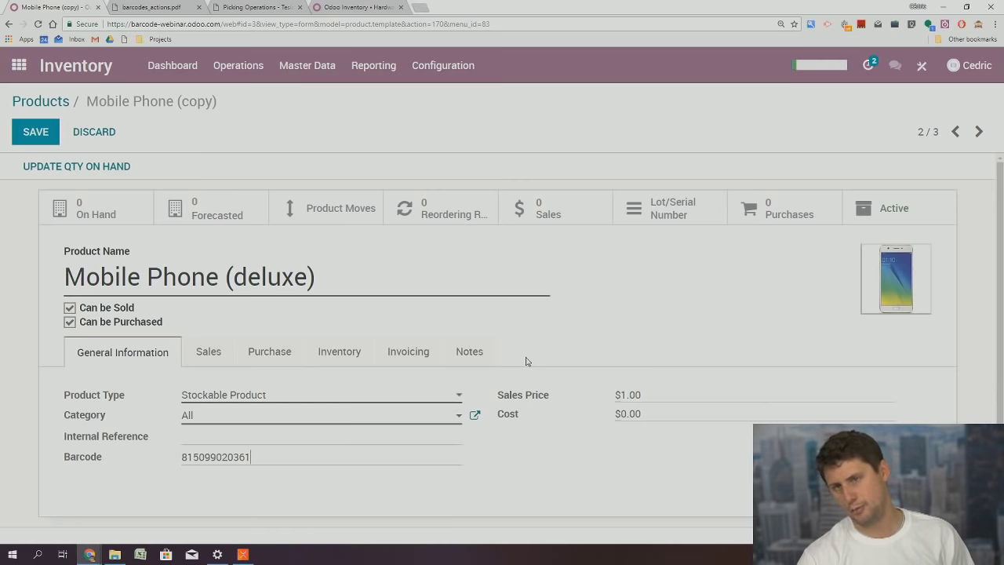
# Add T-Mobile as a vendor line on the Purchase tab
pyautogui.click(216, 353)
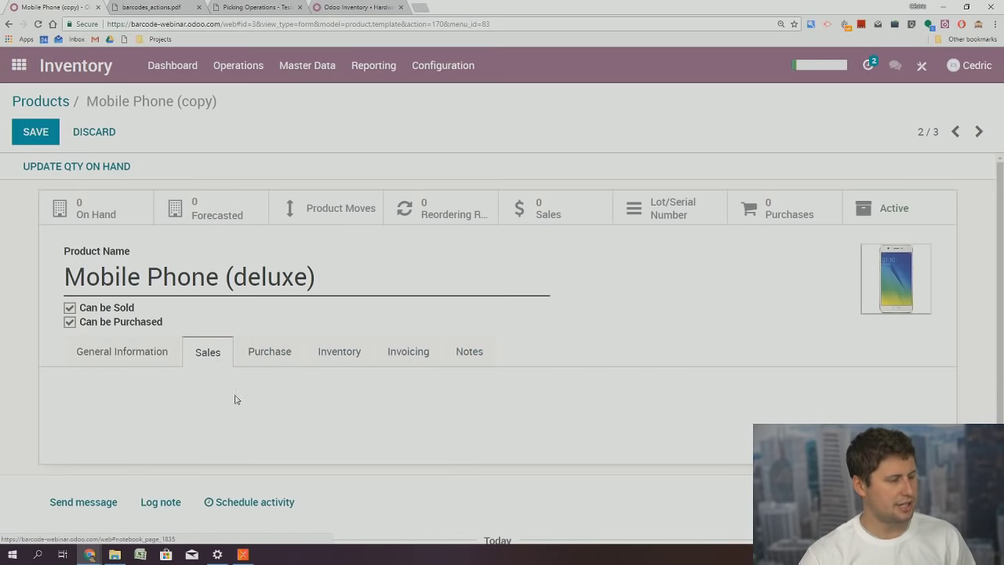
pyautogui.click(269, 352)
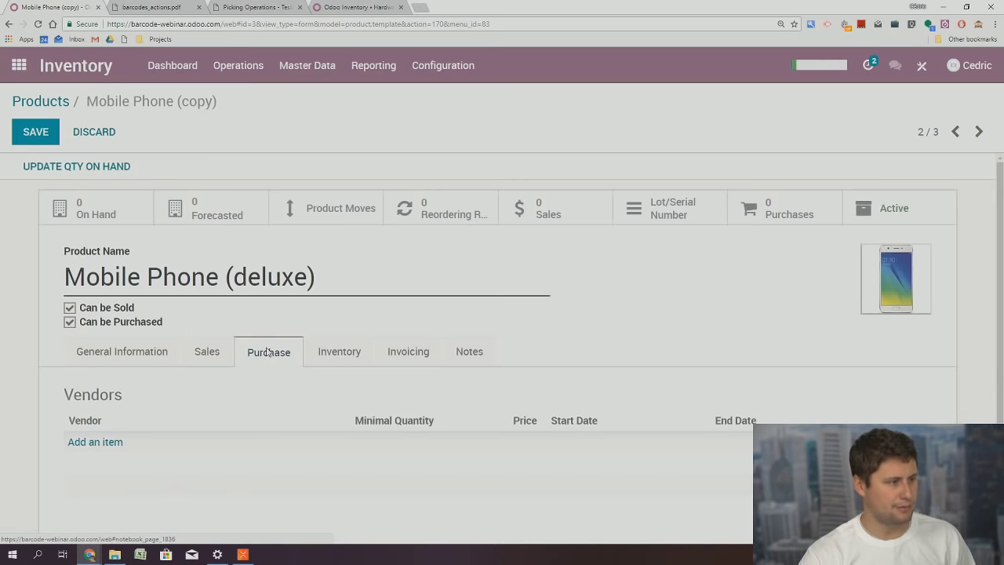
pyautogui.click(109, 444)
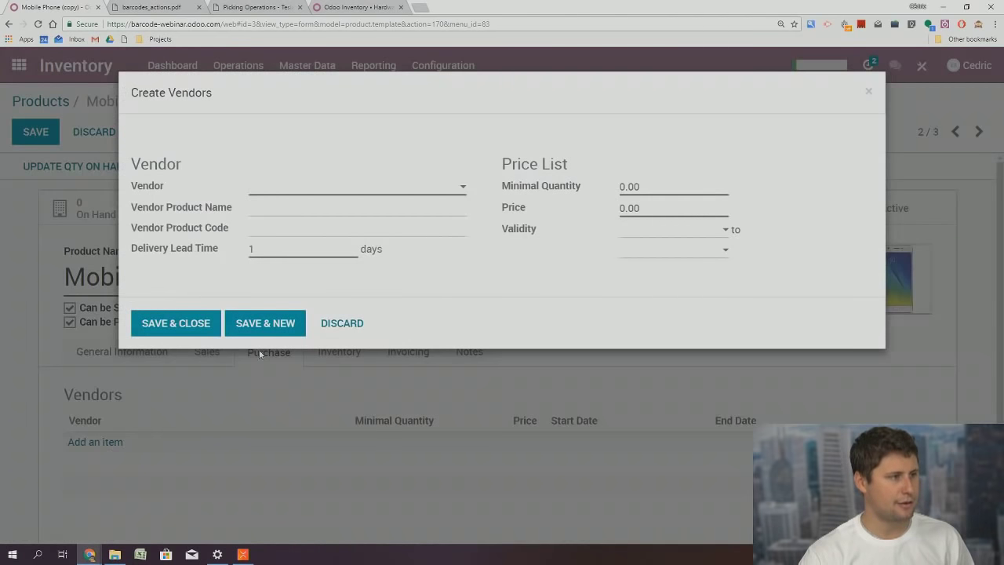
pyautogui.click(285, 188)
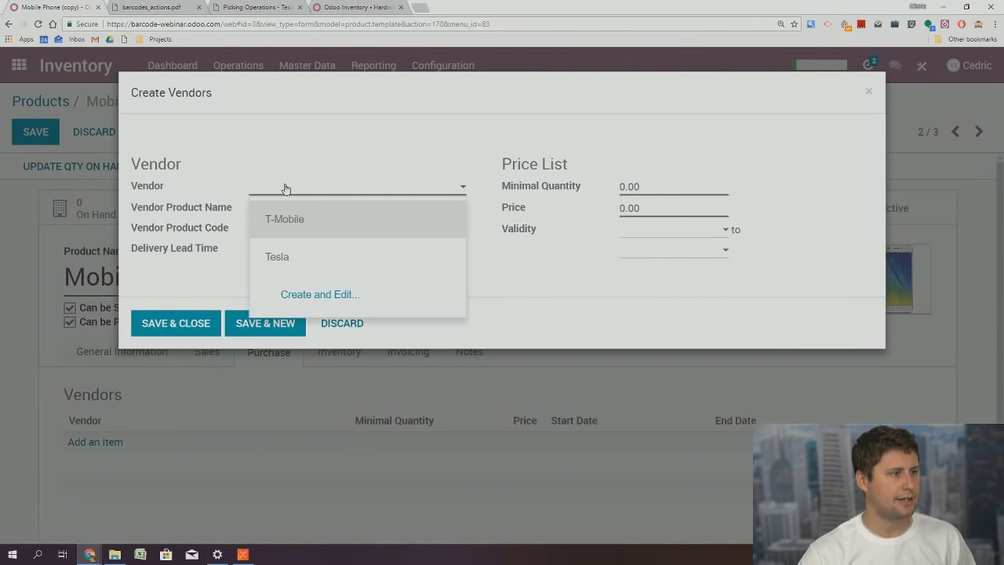
pyautogui.click(303, 223)
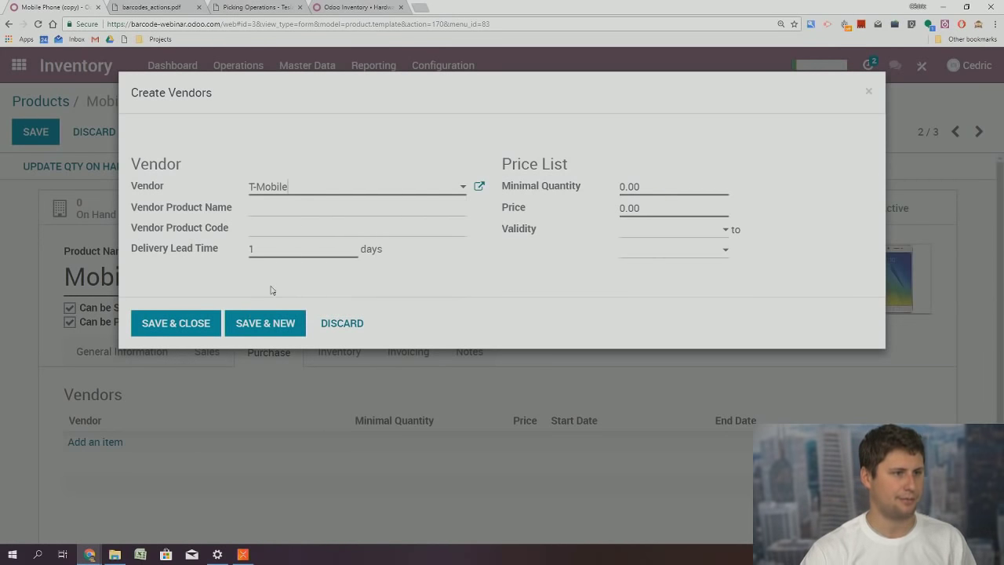
pyautogui.click(182, 326)
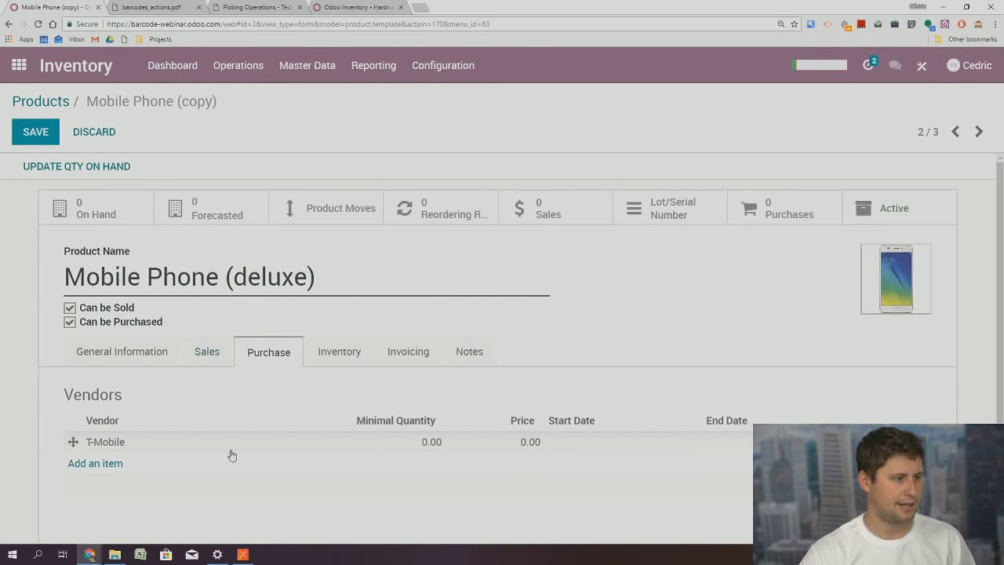
# Set tracking by unique serial number on the Inventory tab and save the product
pyautogui.click(339, 353)
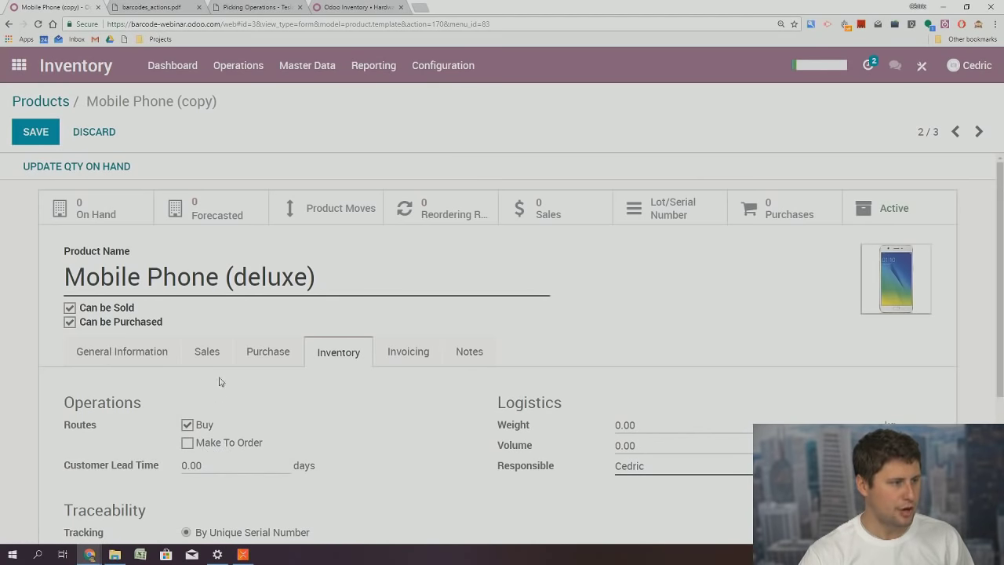
pyautogui.scroll(-3, 290, 434)
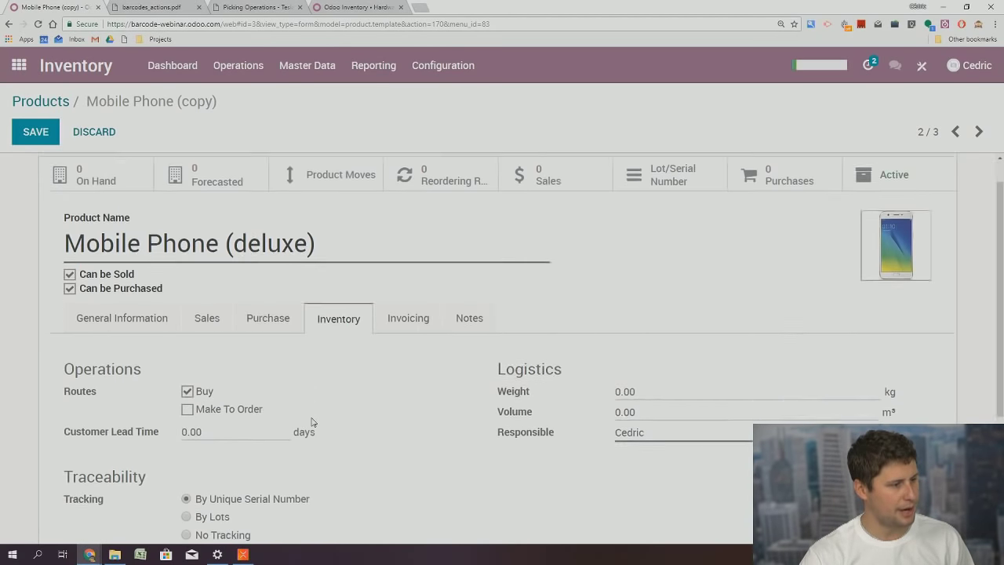
pyautogui.moveTo(73, 435); pyautogui.dragTo(129, 436)
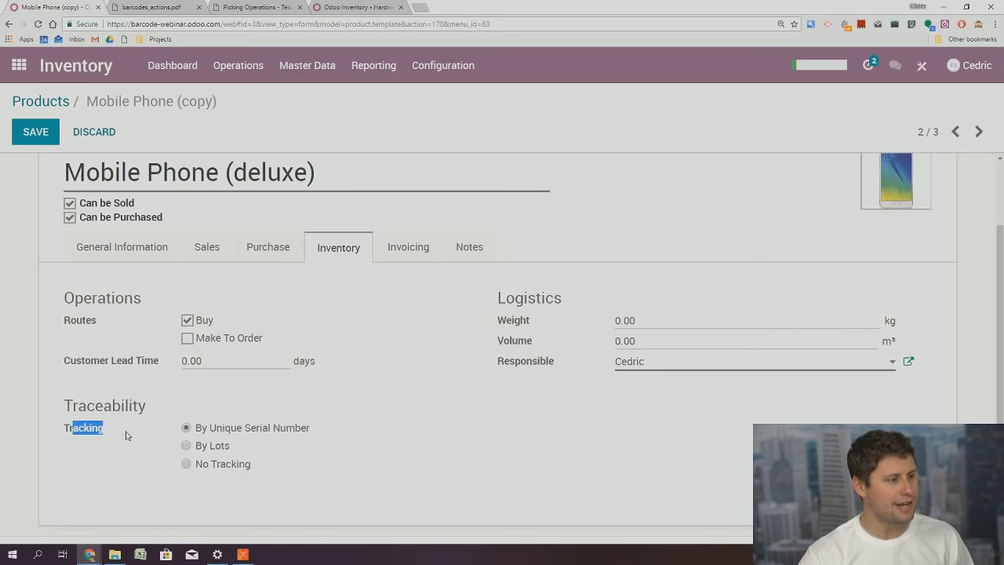
pyautogui.tripleClick(228, 429)
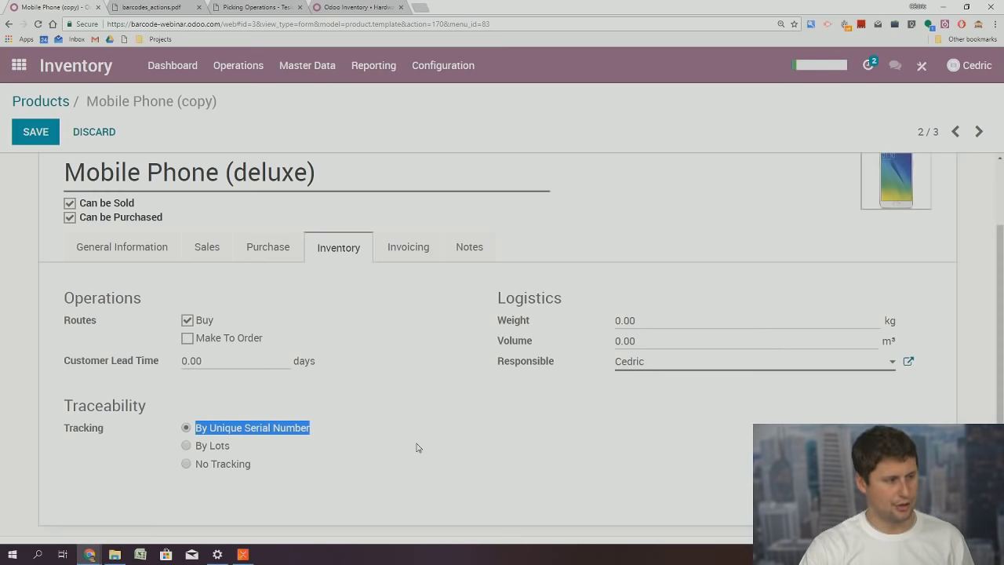
pyautogui.click(266, 430)
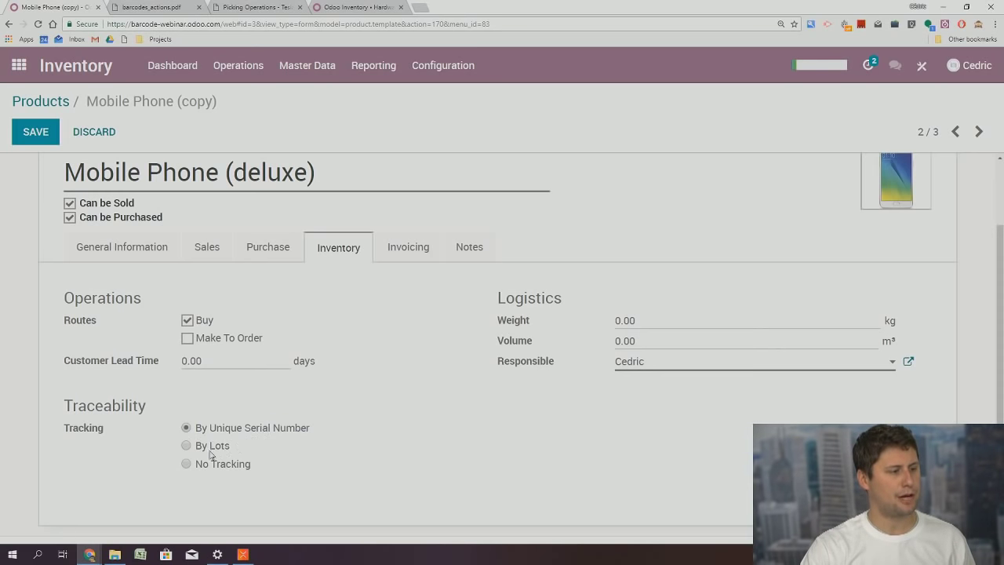
pyautogui.click(212, 449)
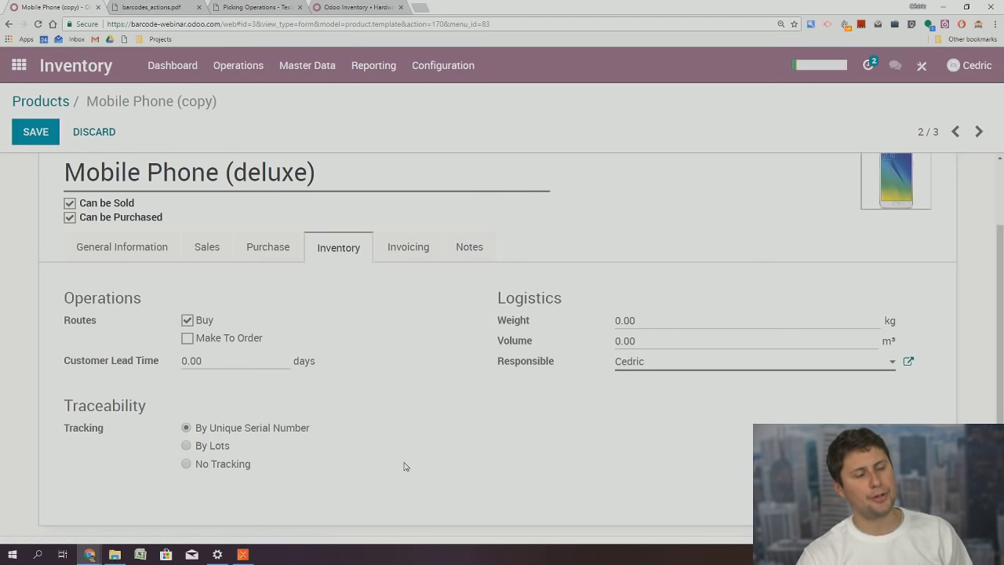
pyautogui.click(47, 138)
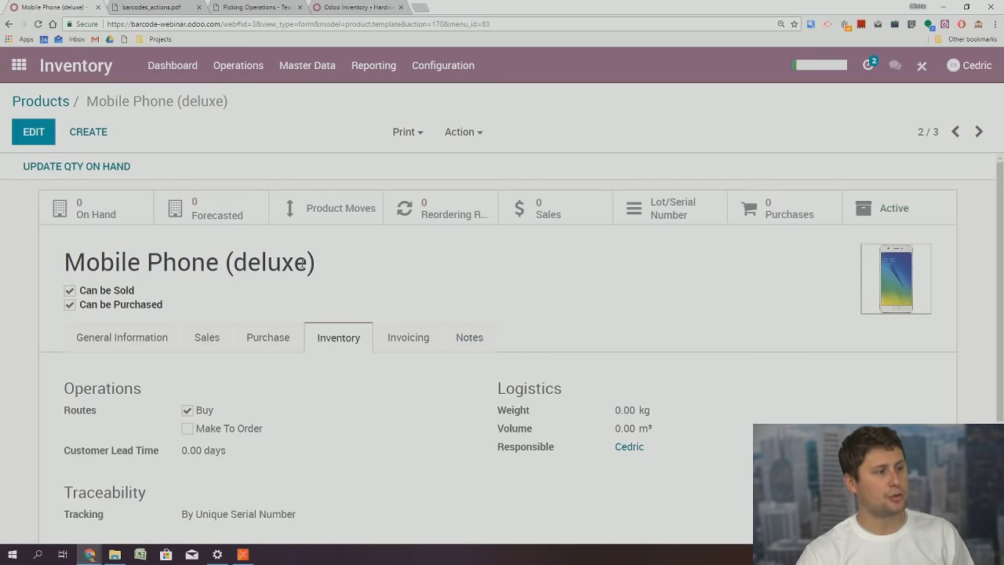
pyautogui.click(18, 65)
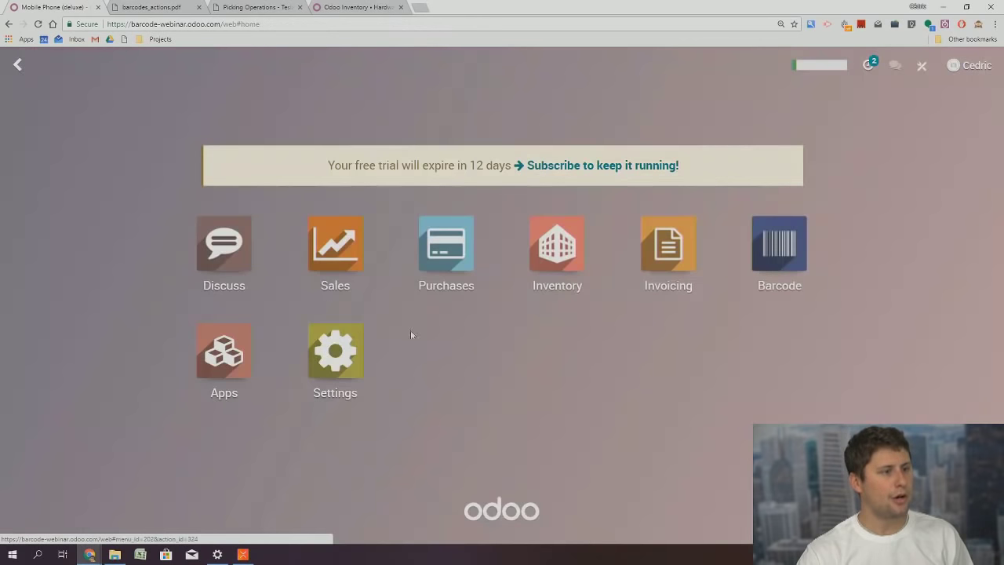
# Start a new Purchases request for quotation with T-Mobile as the vendor
pyautogui.click(453, 259)
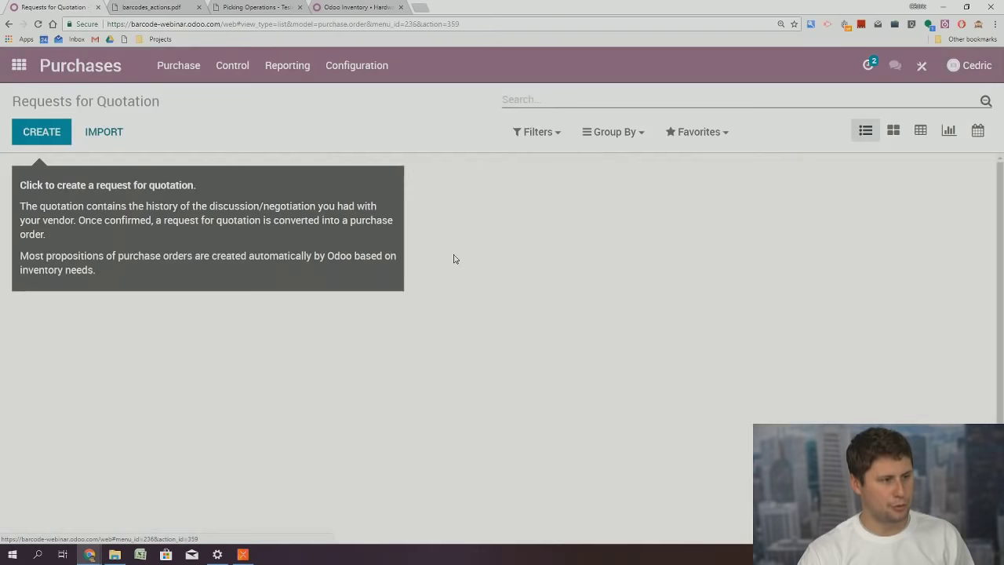
pyautogui.click(41, 132)
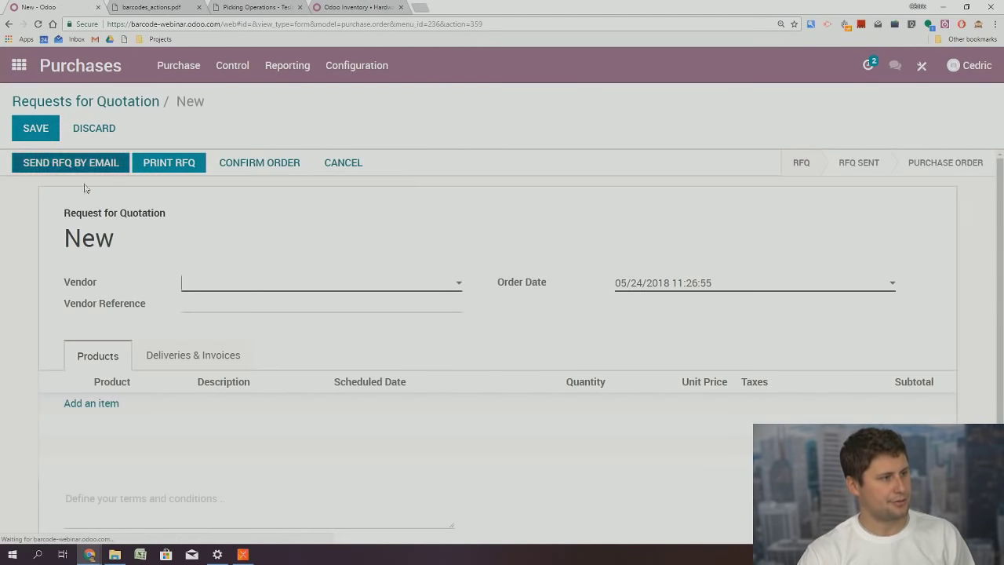
pyautogui.click(228, 288)
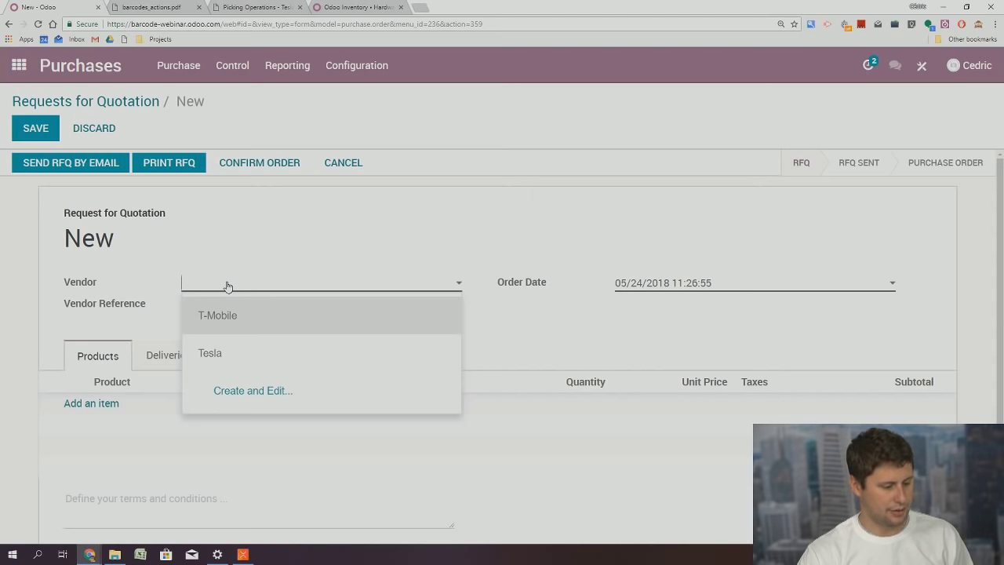
pyautogui.click(254, 319)
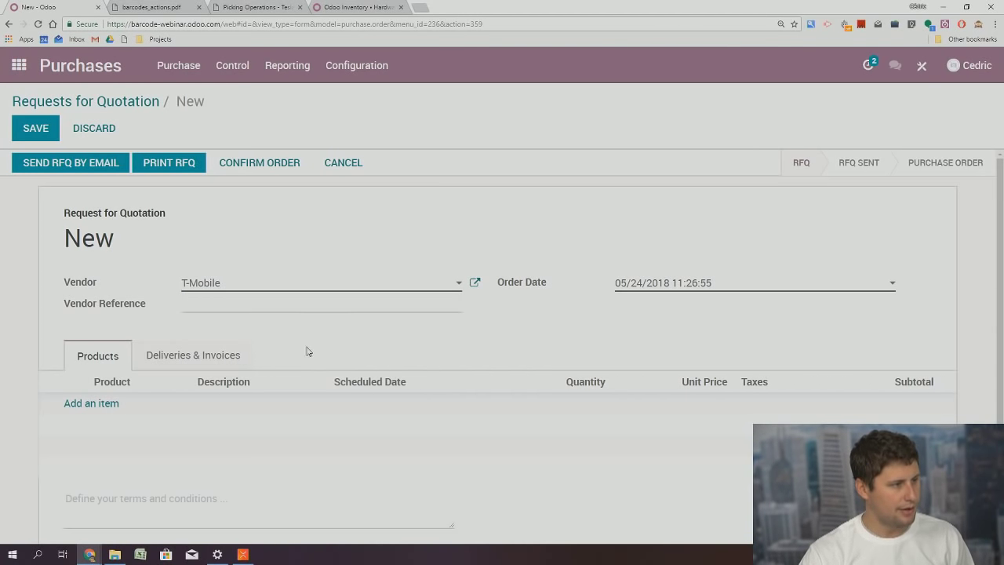
# Add one Mobile Phone (deluxe), save, and confirm it as purchase order PO00008
pyautogui.click(94, 403)
pyautogui.click(118, 406)
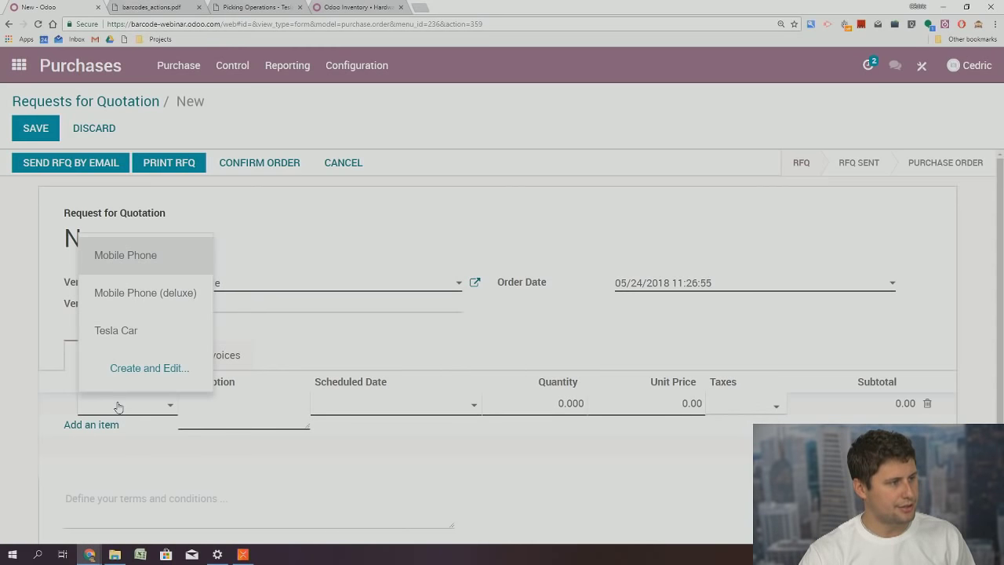
pyautogui.click(152, 293)
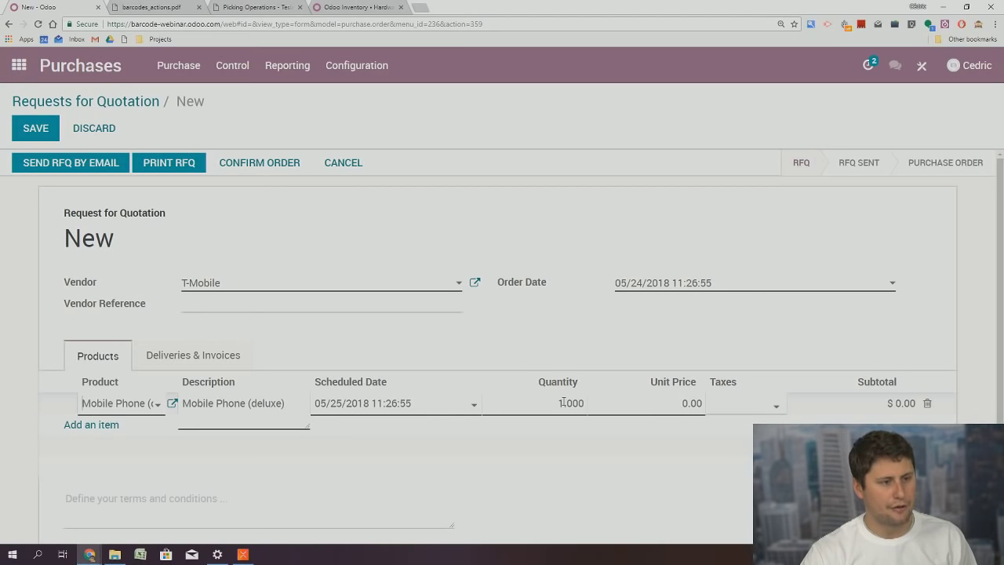
pyautogui.click(562, 403)
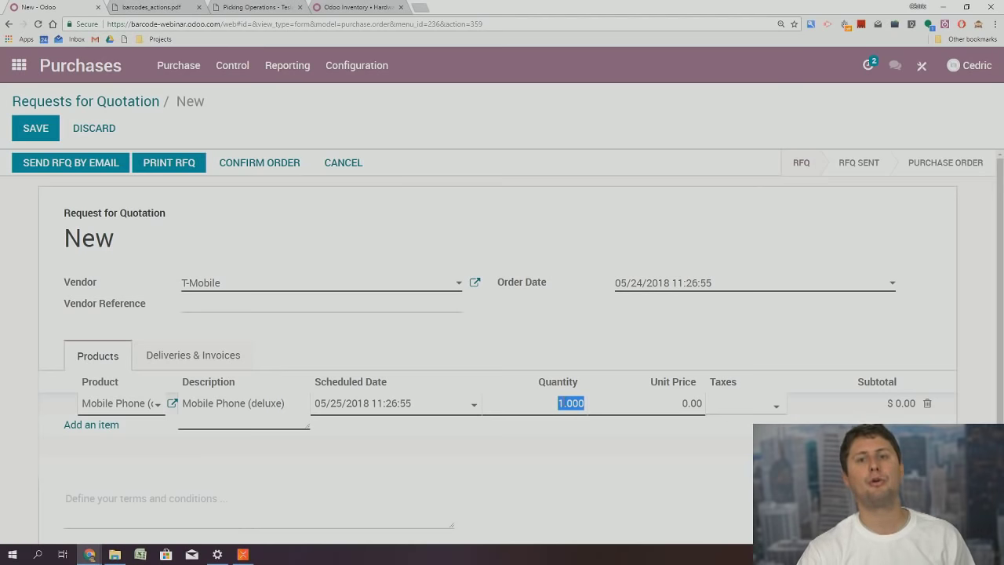
pyautogui.click(562, 402)
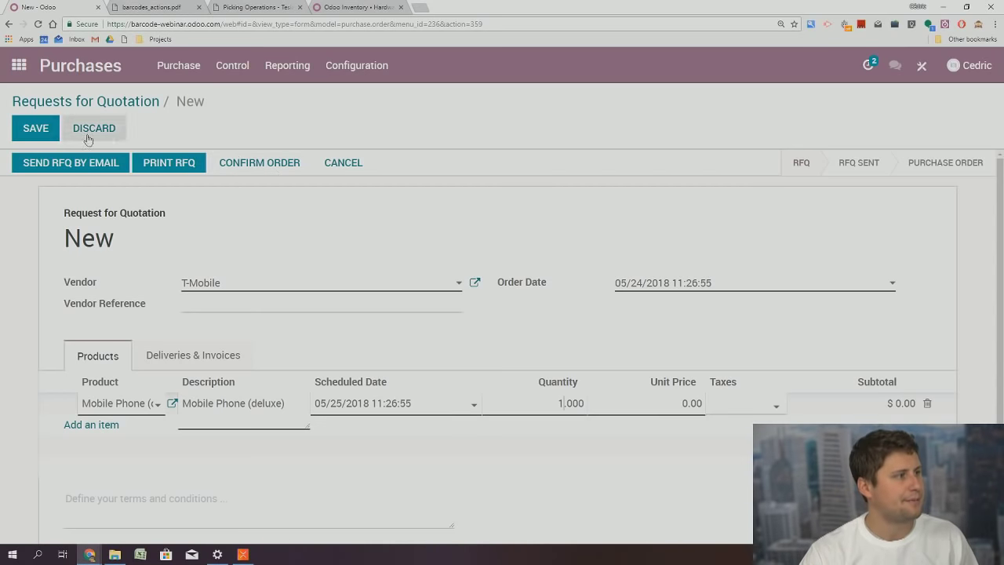
pyautogui.click(35, 127)
pyautogui.click(275, 165)
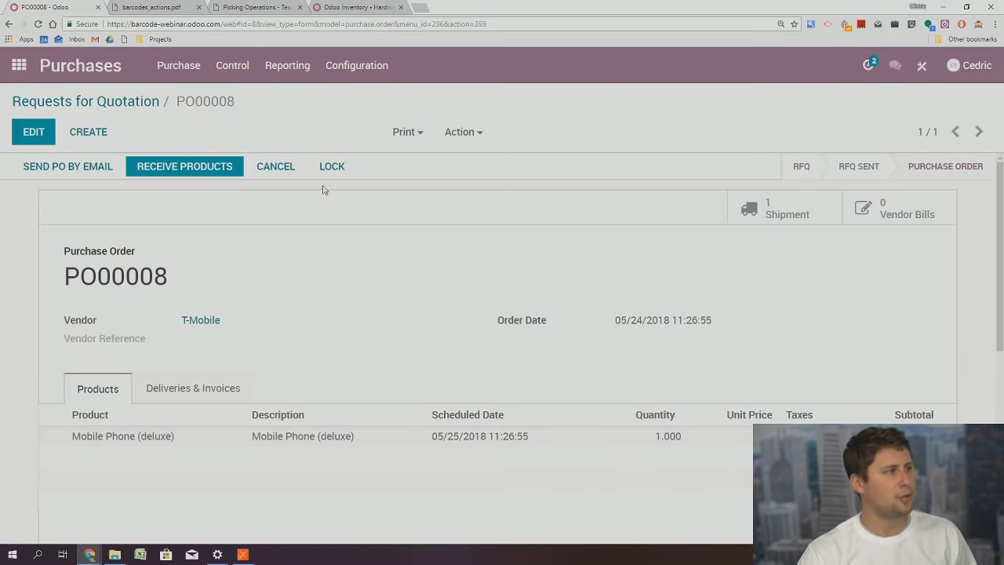
pyautogui.click(19, 68)
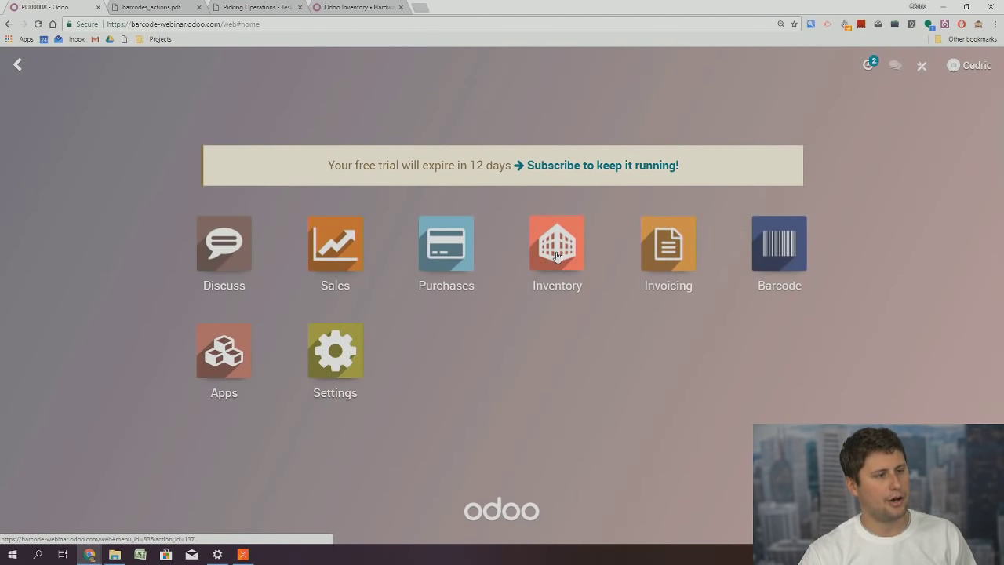
# Print the Picking Operations PDF for receipt WH/IN/00008 from Inventory's To Receive list, then return to the apps menu
pyautogui.click(559, 258)
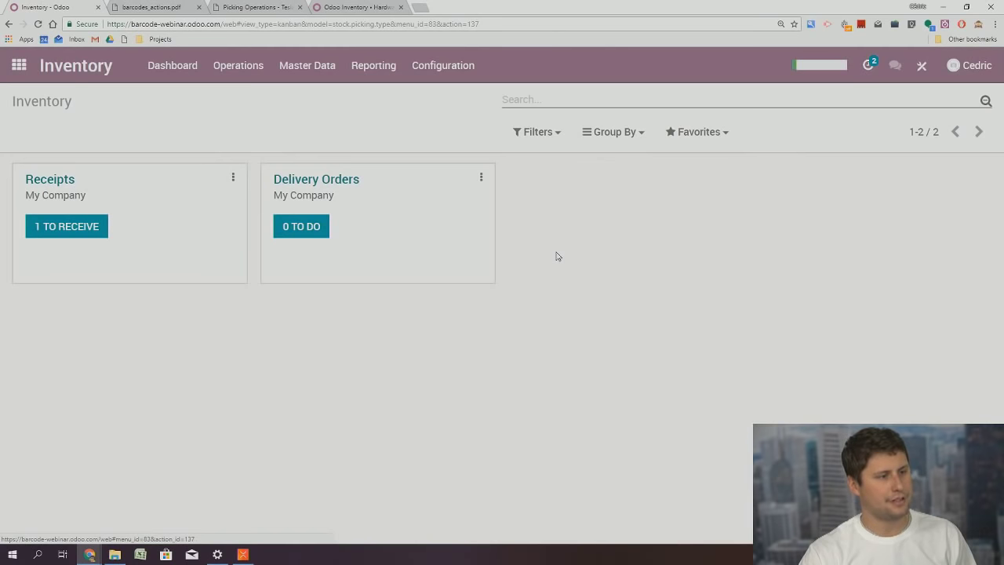
pyautogui.click(67, 230)
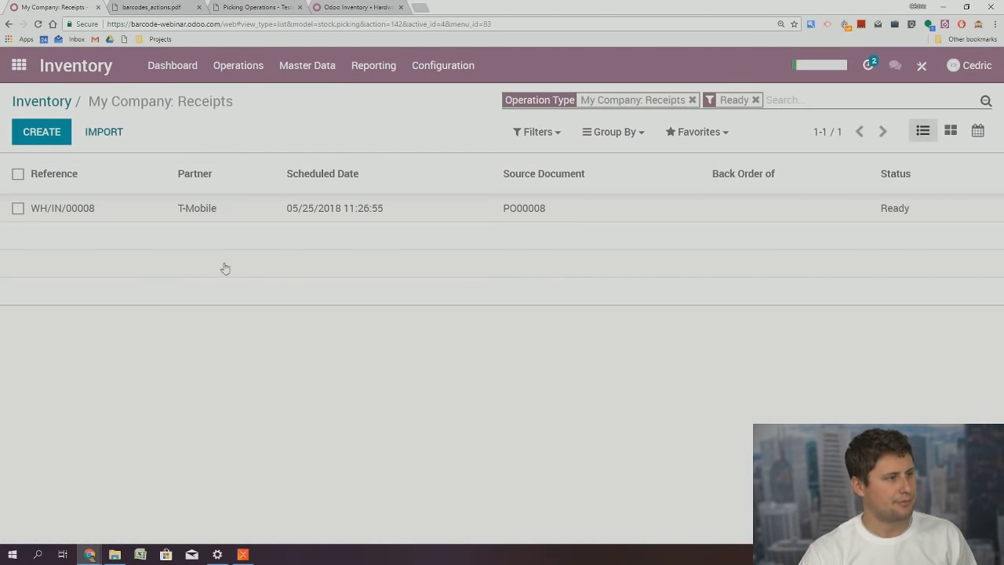
pyautogui.click(17, 173)
pyautogui.click(405, 132)
pyautogui.click(432, 169)
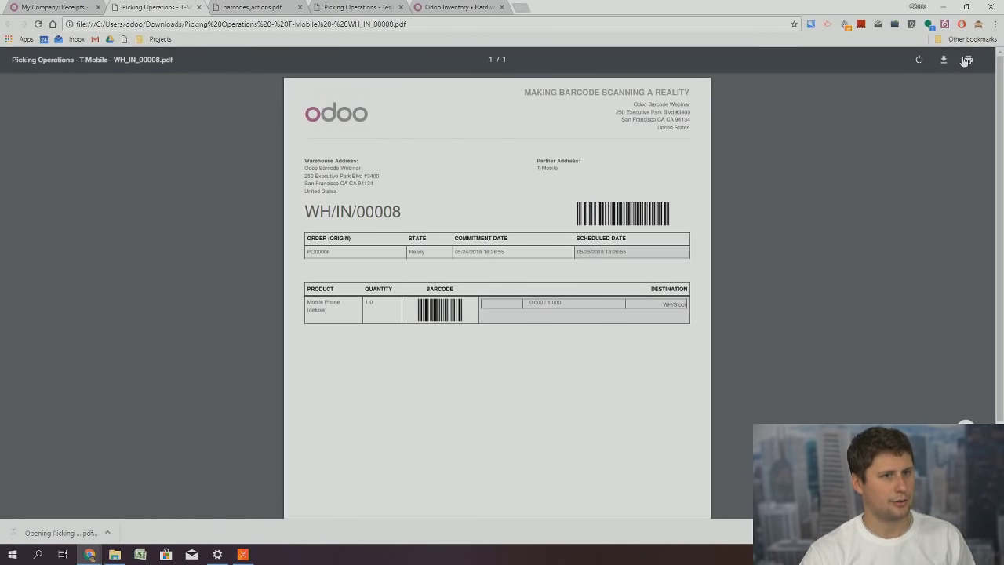
pyautogui.click(968, 59)
pyautogui.press('Escape')
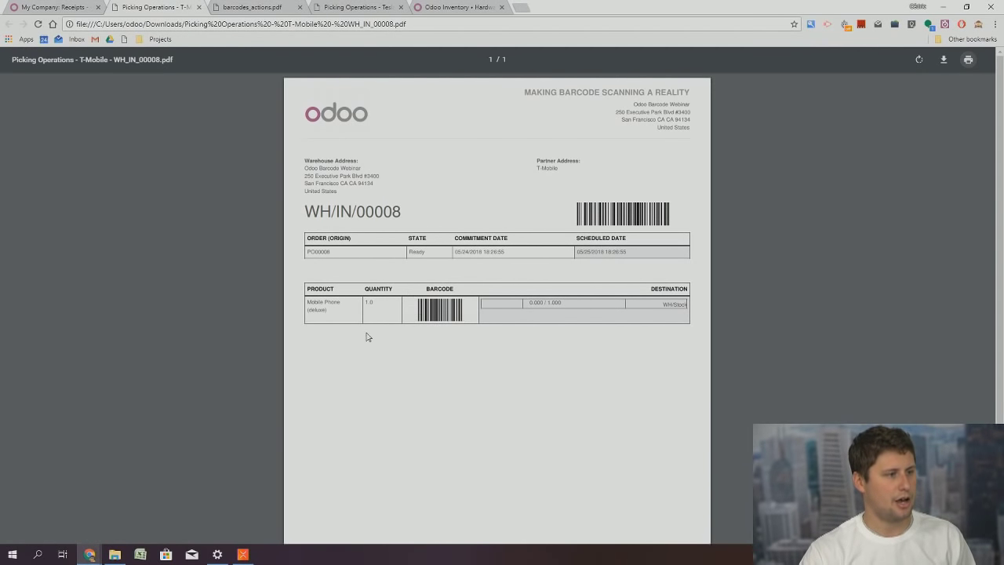
pyautogui.click(63, 7)
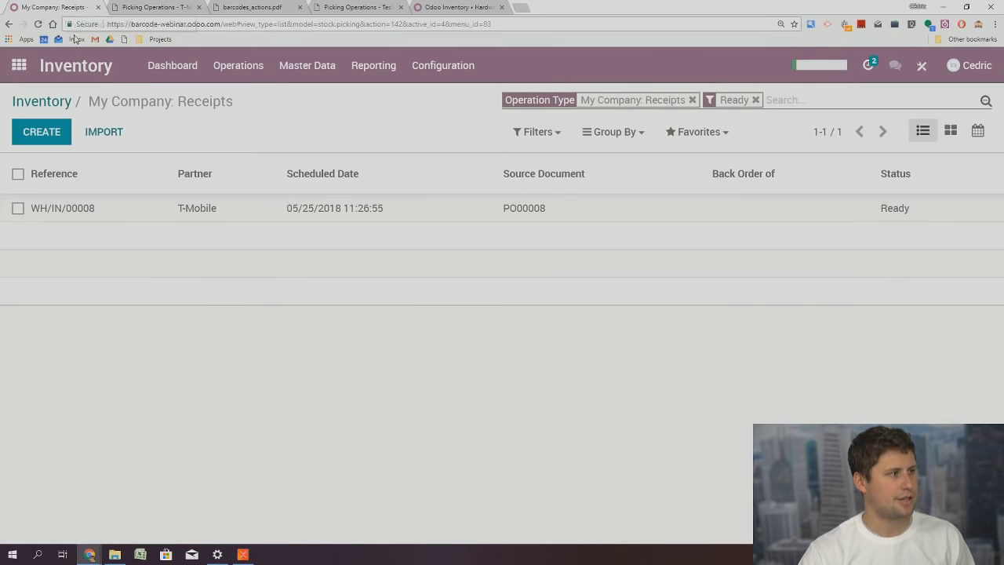
pyautogui.click(19, 65)
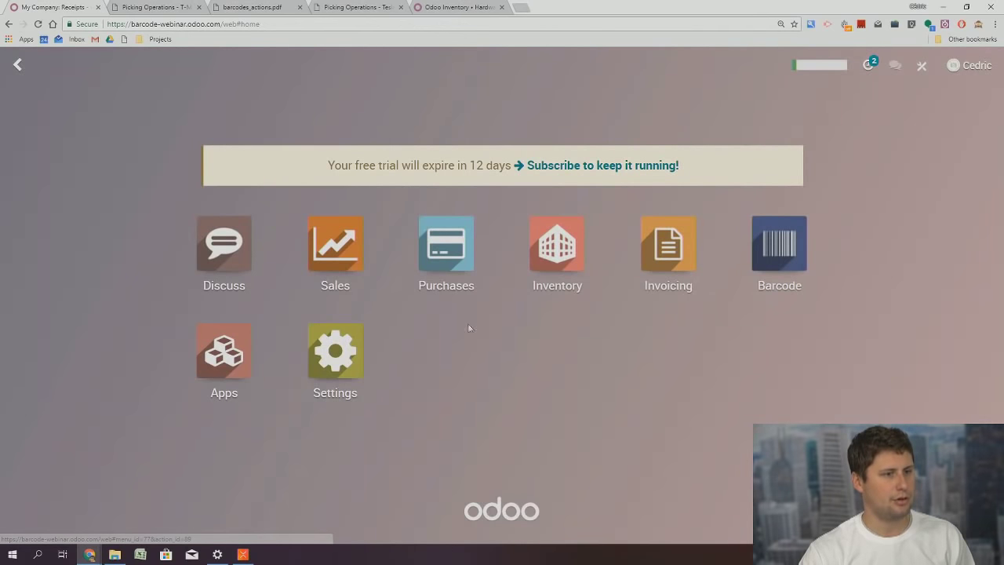
# In the Barcode app, scan WH/IN/00008 to load the receipt
pyautogui.click(779, 243)
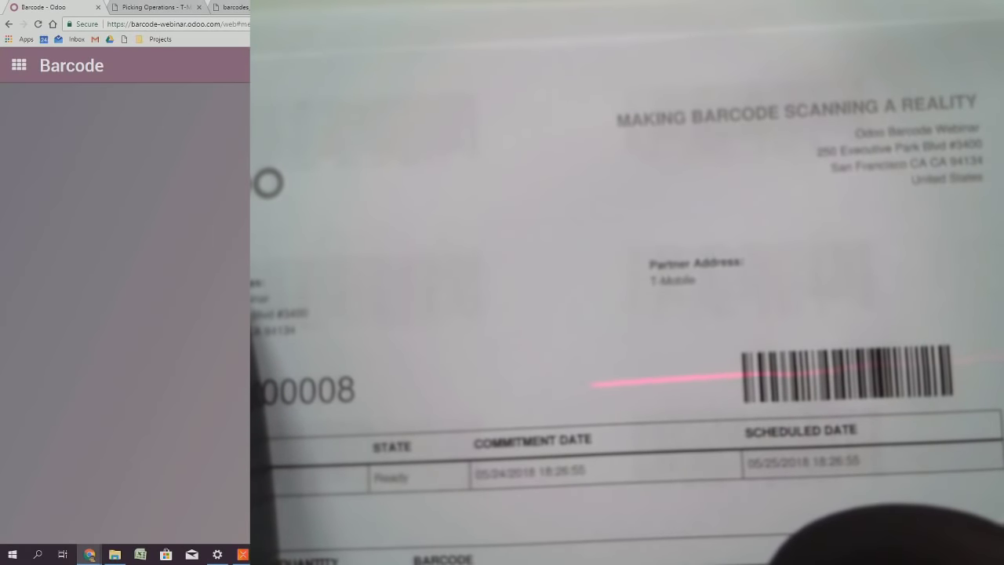
pyautogui.write('WH/IN/00008')
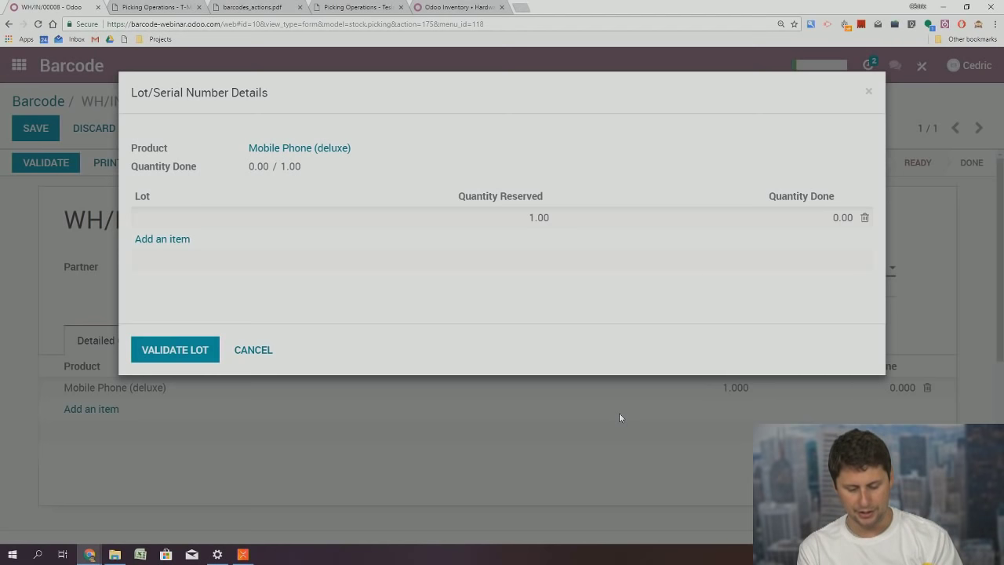
pyautogui.write('044600016283')
pyautogui.press('Return')
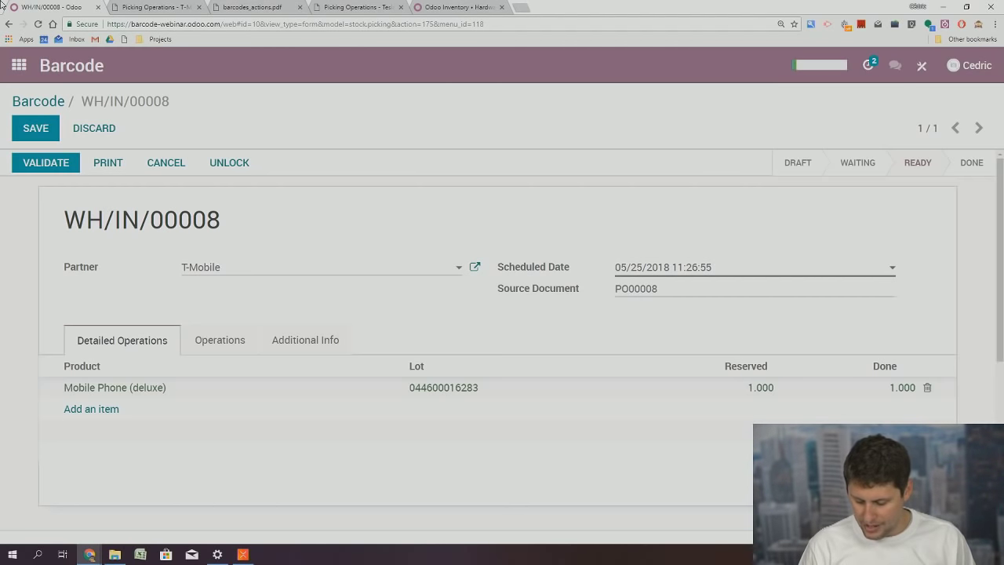
pyautogui.write('O-BTN.validate')
pyautogui.press('Return')
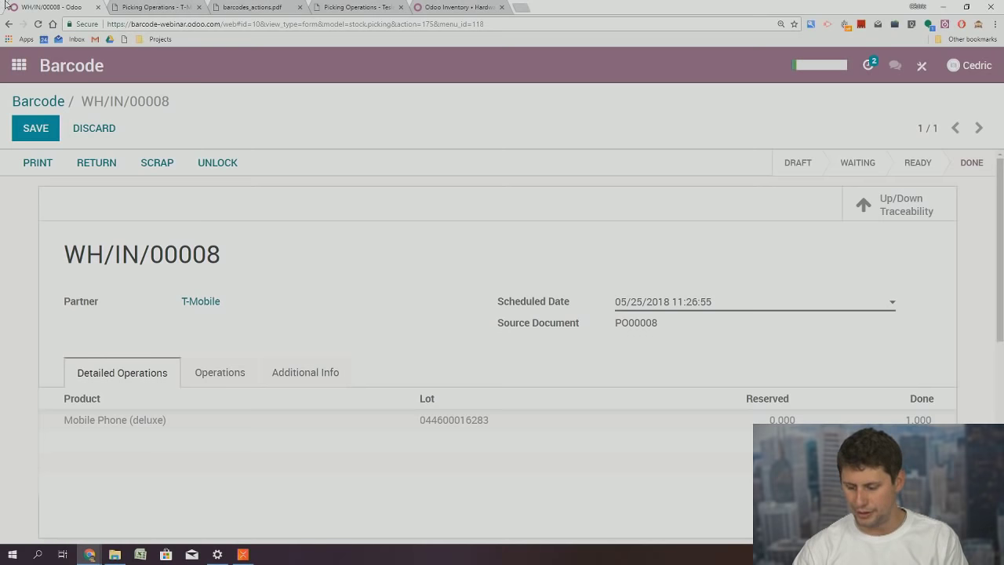
pyautogui.click(18, 65)
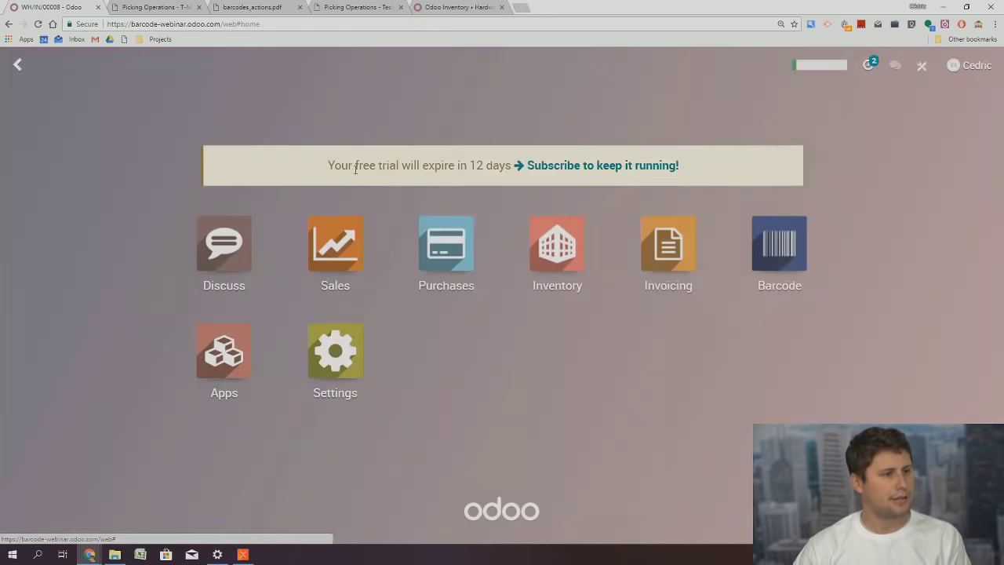
pyautogui.click(567, 243)
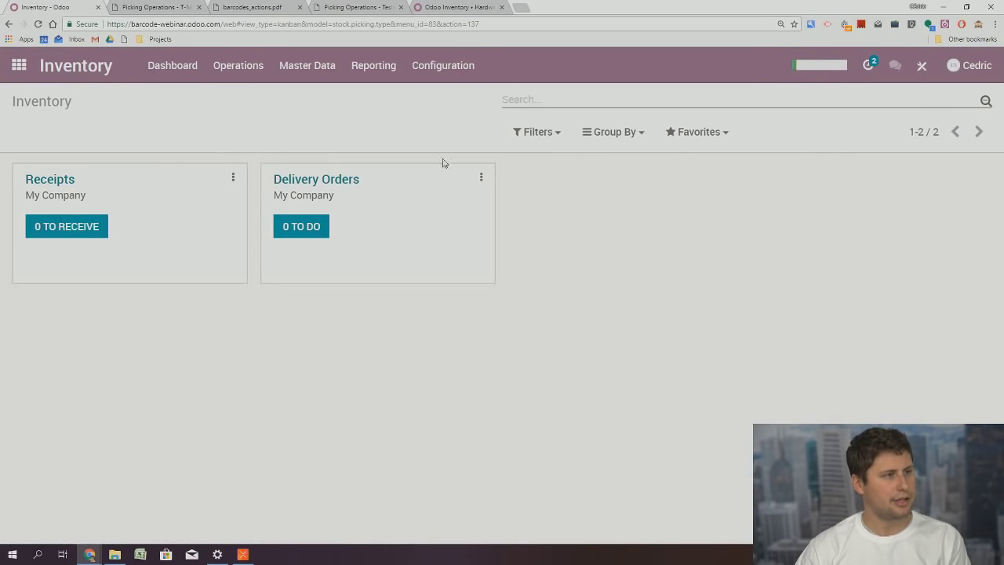
pyautogui.click(308, 69)
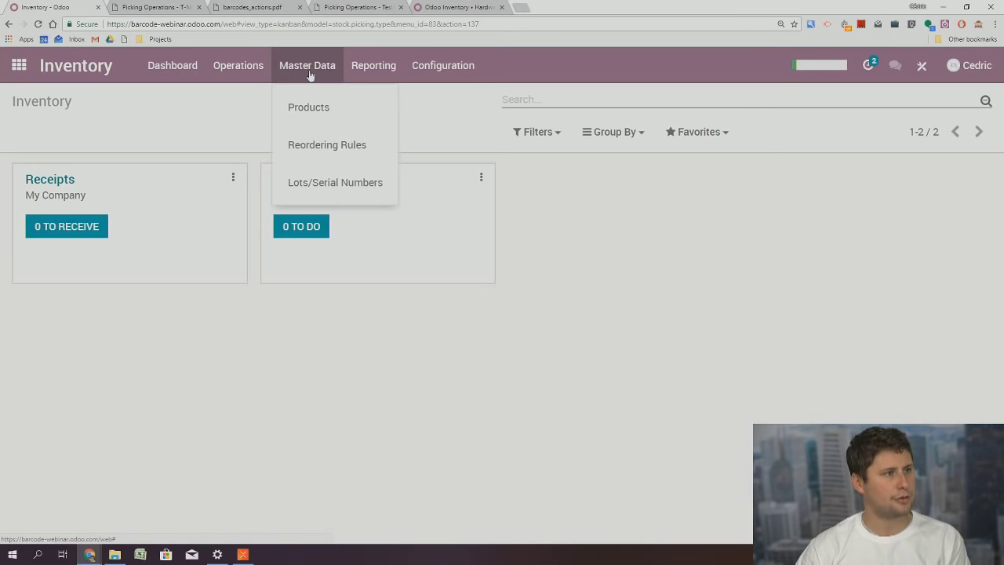
pyautogui.click(372, 69)
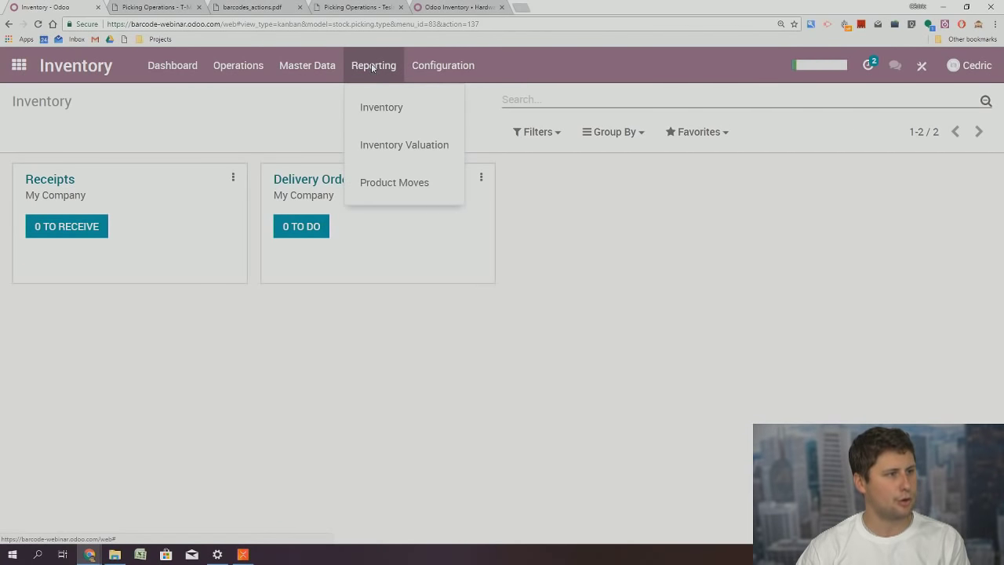
pyautogui.click(398, 109)
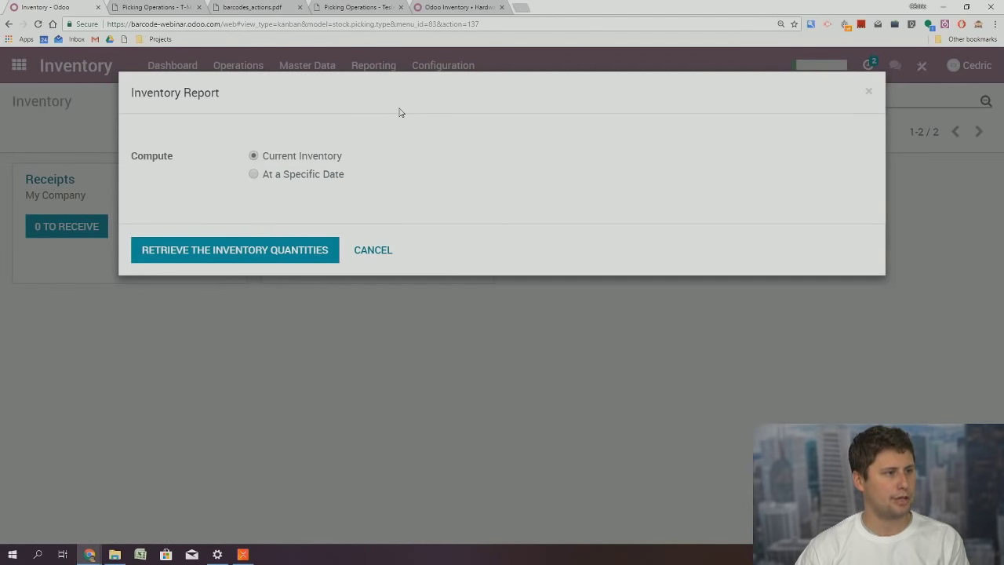
pyautogui.click(242, 258)
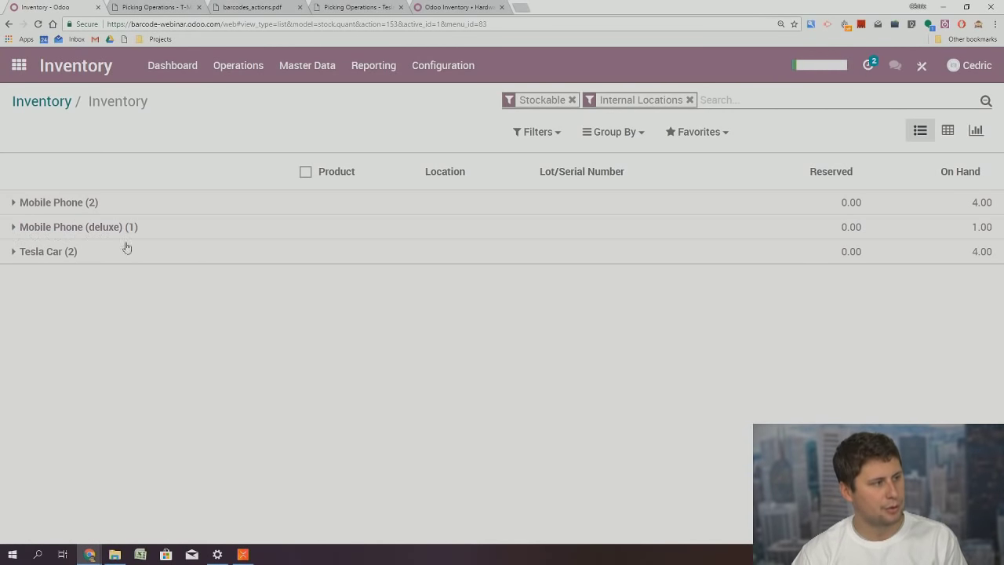
pyautogui.click(55, 228)
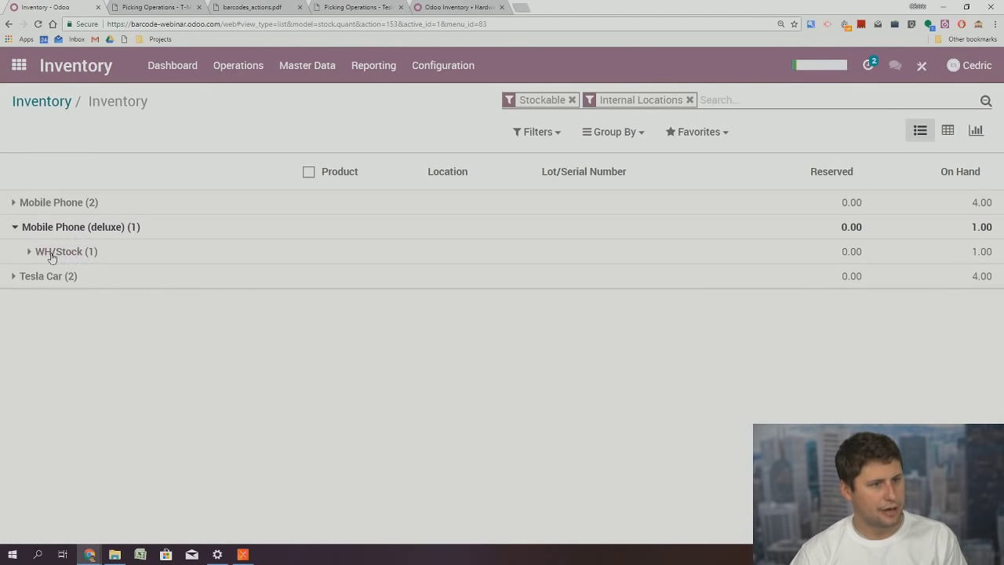
pyautogui.click(52, 253)
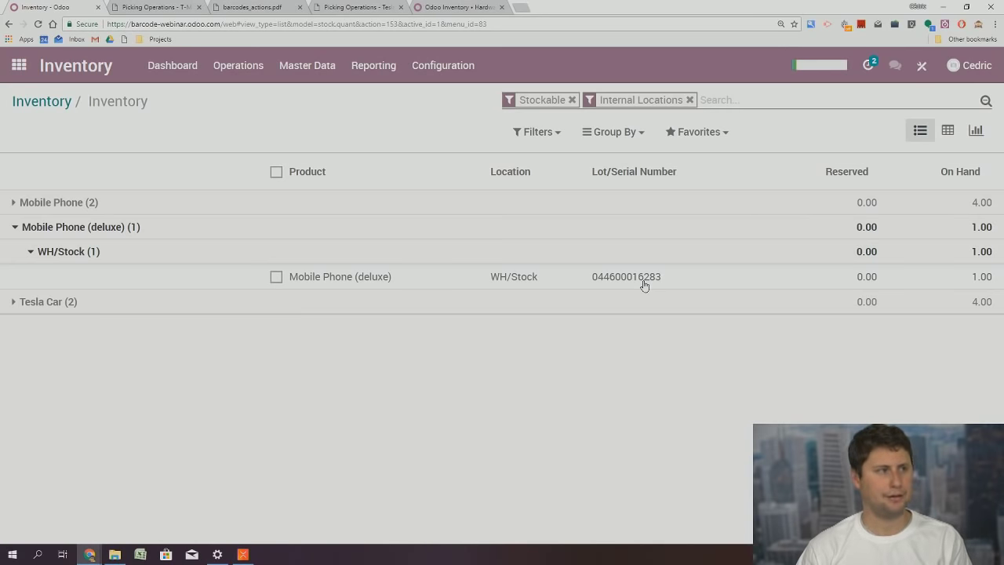
pyautogui.click(19, 65)
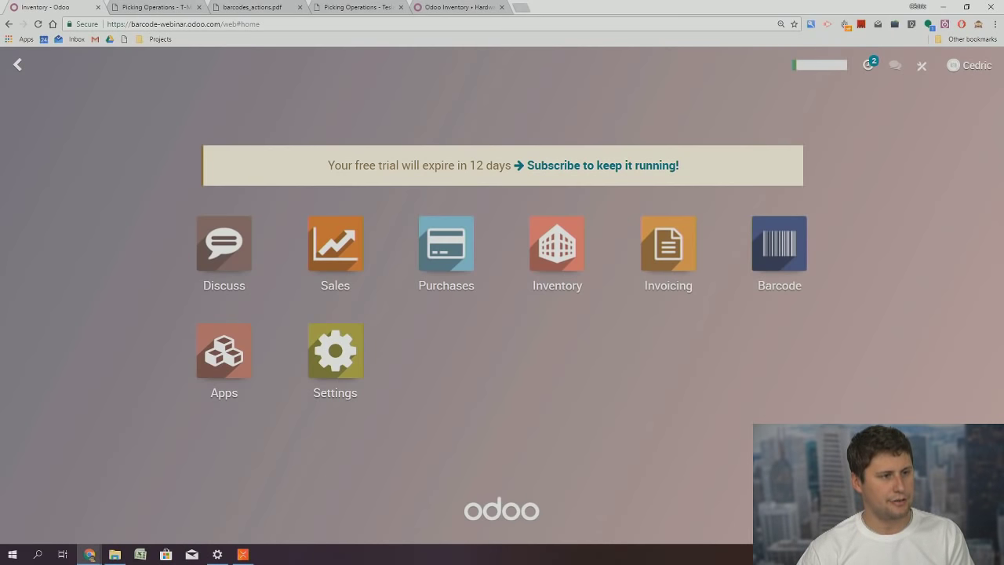
# Open the Tesla Car product from Inventory's product catalogue and view its Inventory tab
pyautogui.click(555, 249)
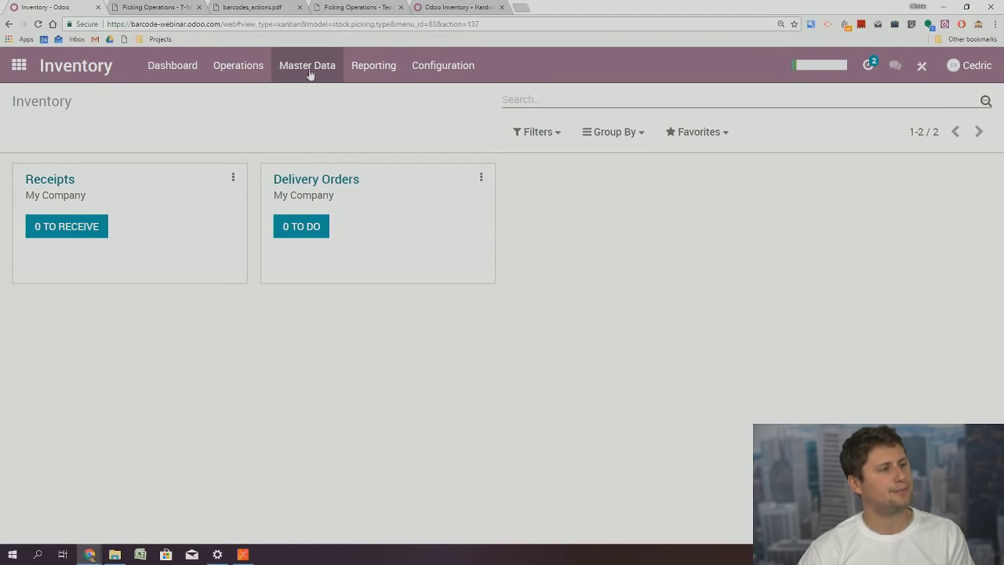
pyautogui.click(313, 73)
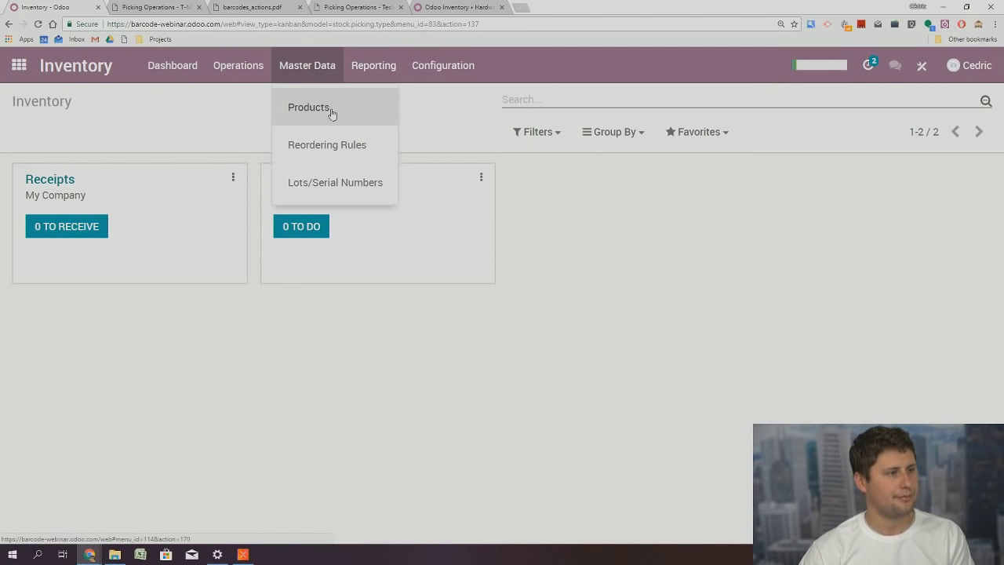
pyautogui.click(326, 113)
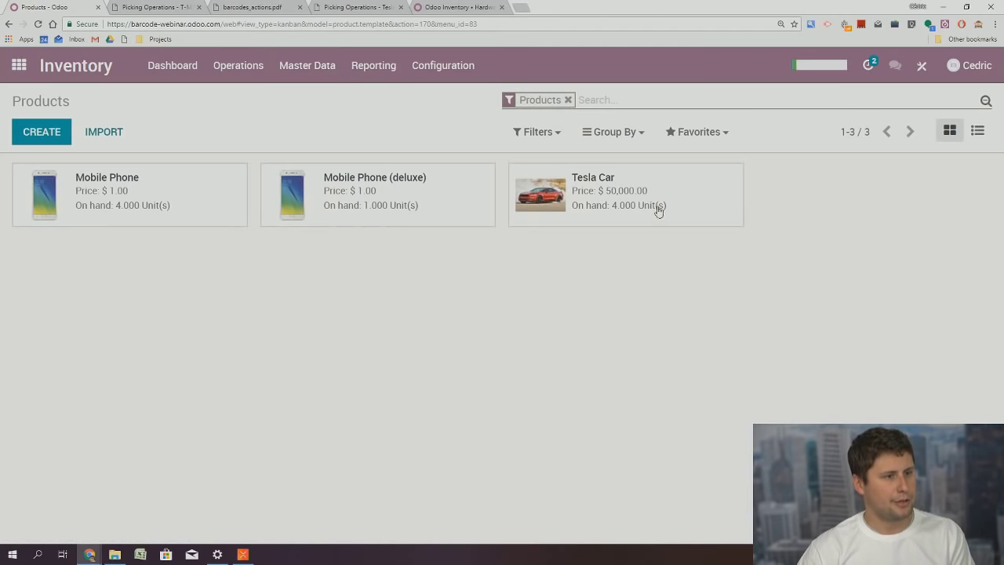
pyautogui.click(659, 205)
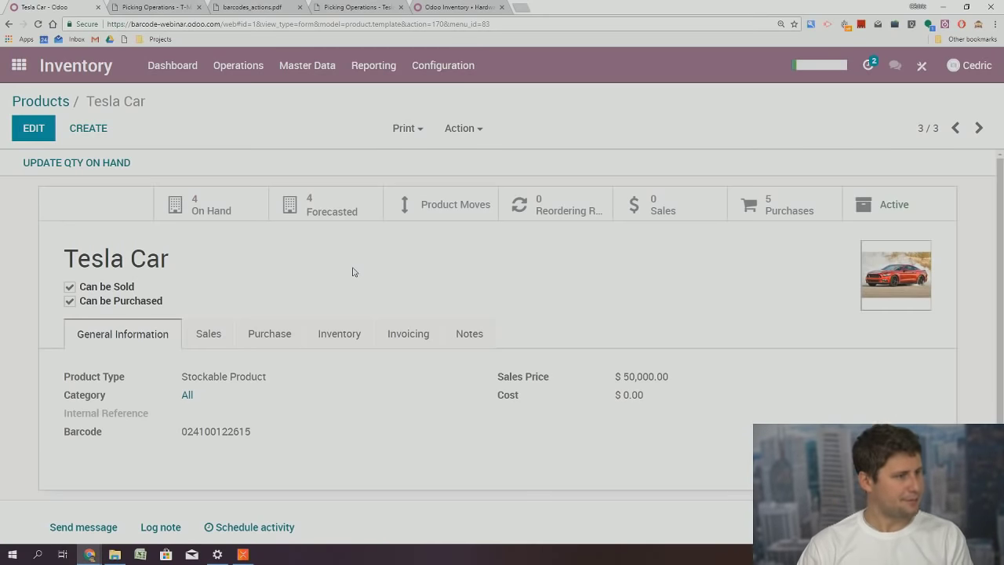
pyautogui.click(346, 338)
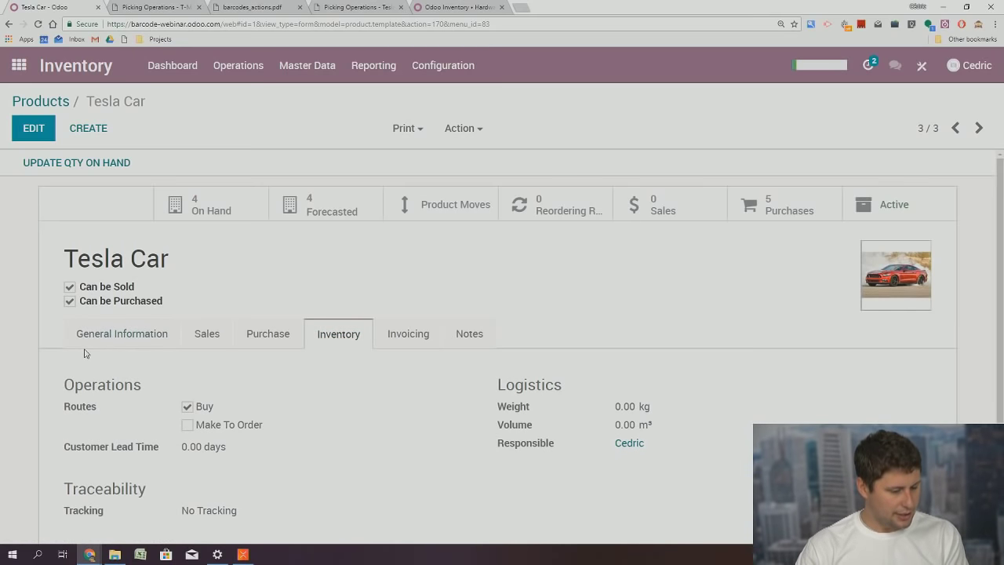
# Add the Make To Order route to Tesla Car alongside Buy, save, and return to the apps menu
pyautogui.click(34, 130)
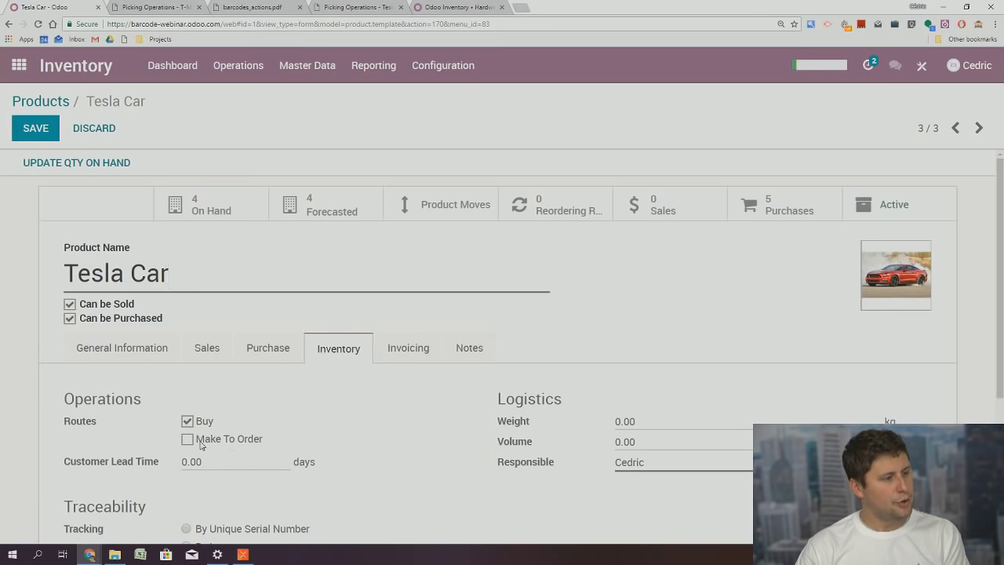
pyautogui.moveTo(198, 438); pyautogui.dragTo(309, 437)
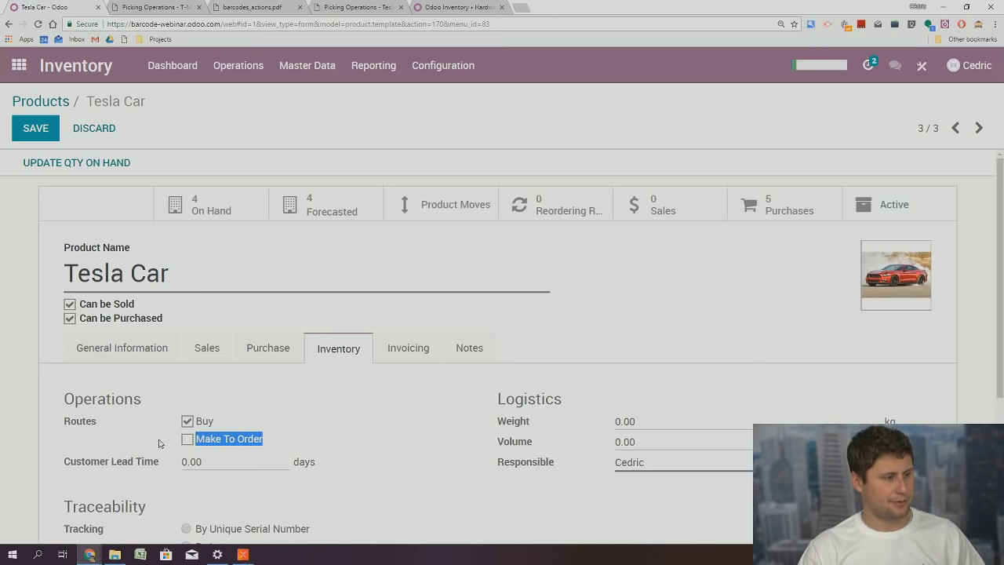
pyautogui.click(187, 439)
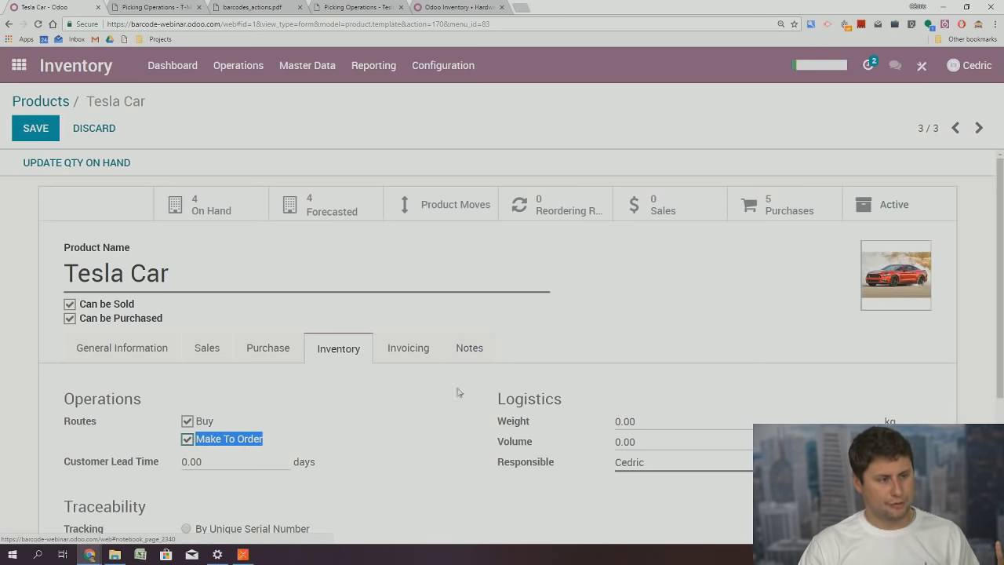
pyautogui.click(415, 414)
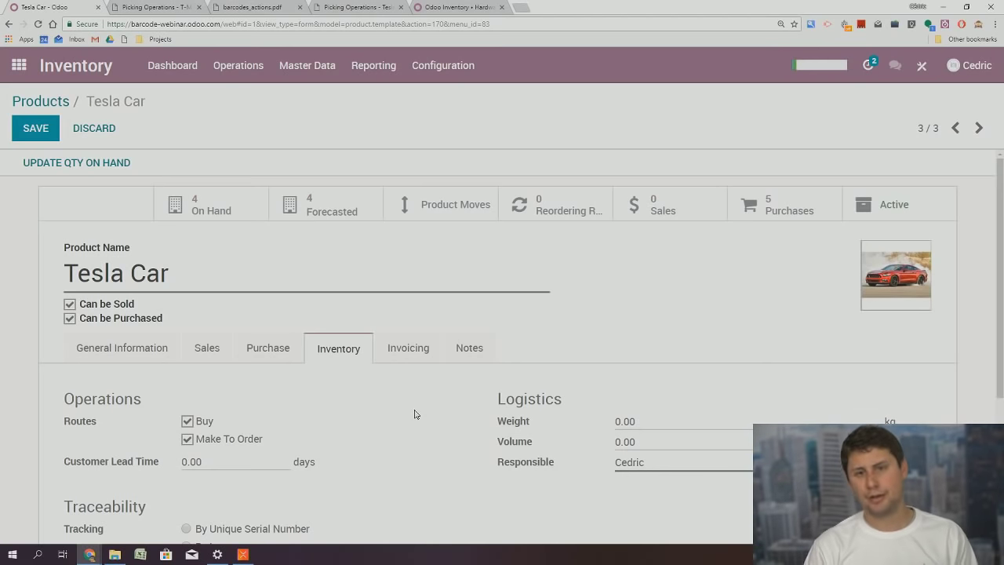
pyautogui.click(37, 135)
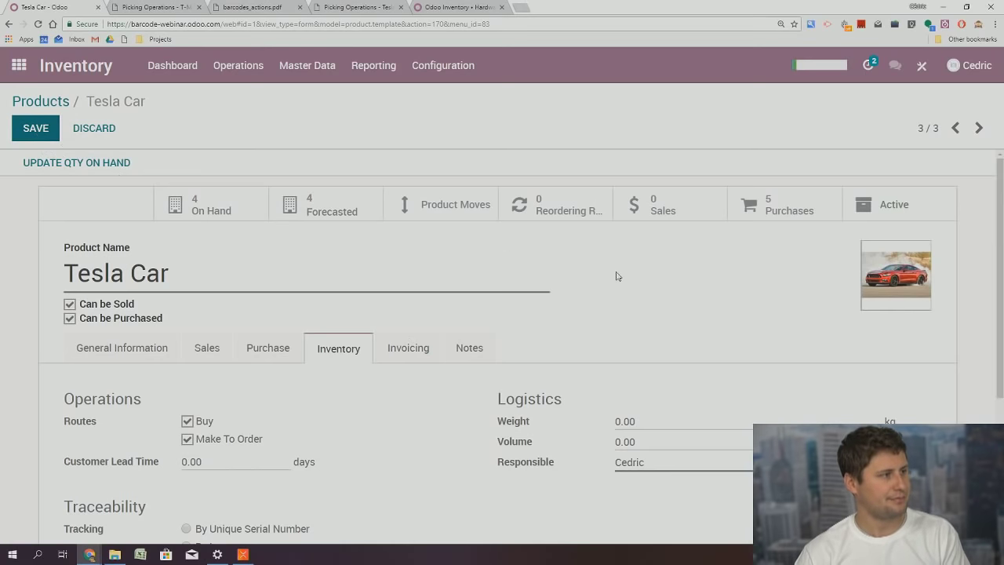
pyautogui.click(18, 65)
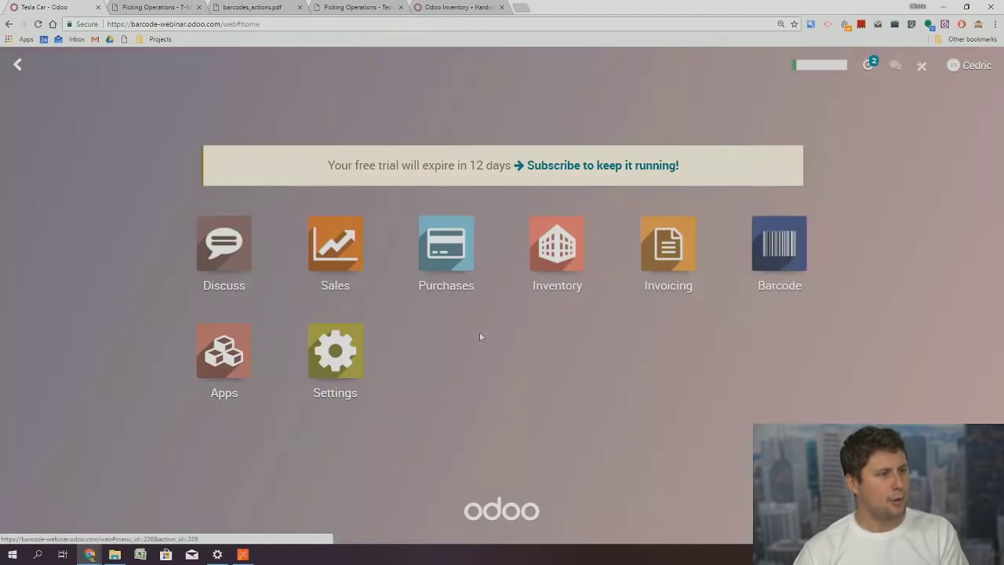
# Create a new quotation with the suggested customer and an ordered quantity of 2 Tesla Cars
pyautogui.click(335, 267)
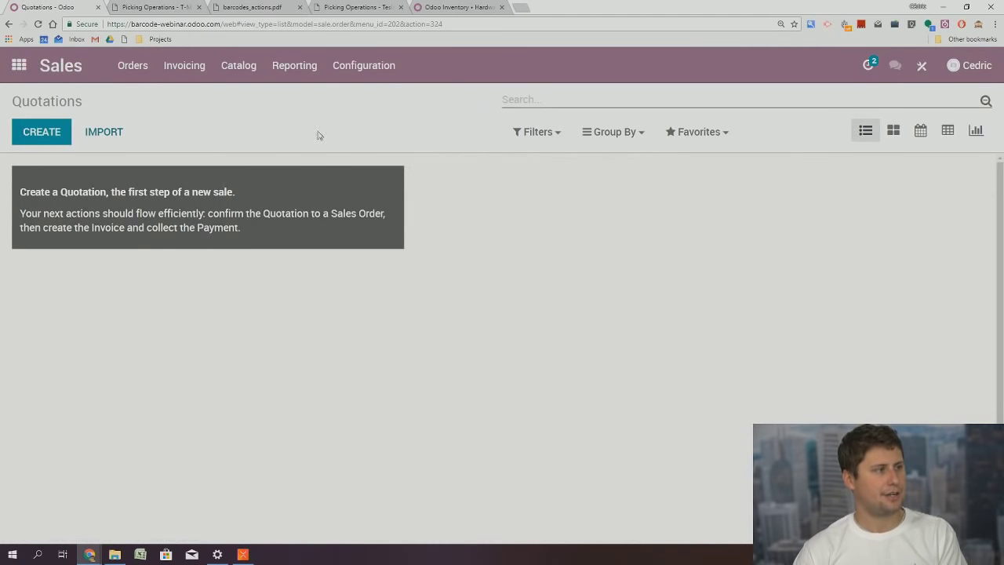
pyautogui.moveTo(74, 128)
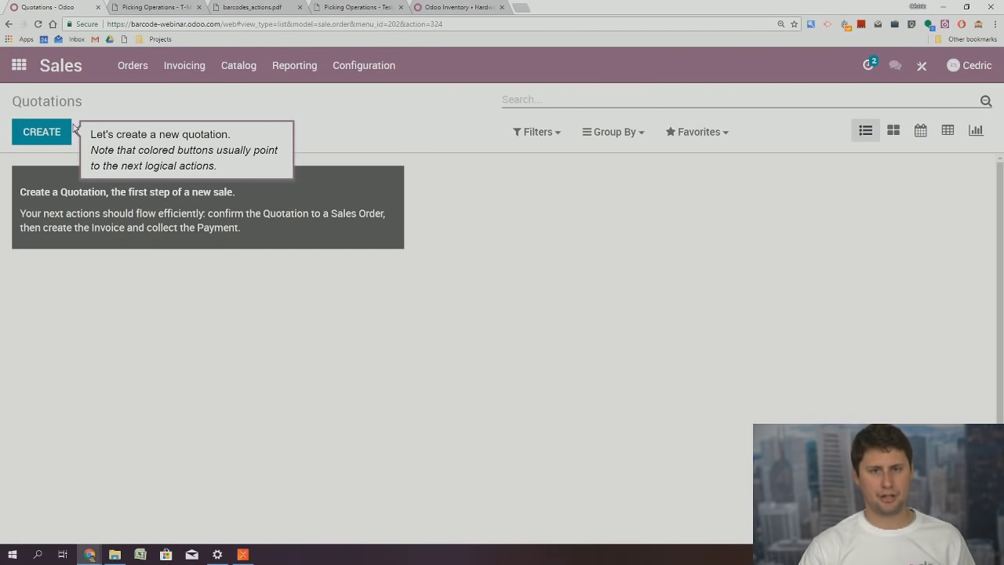
pyautogui.click(41, 139)
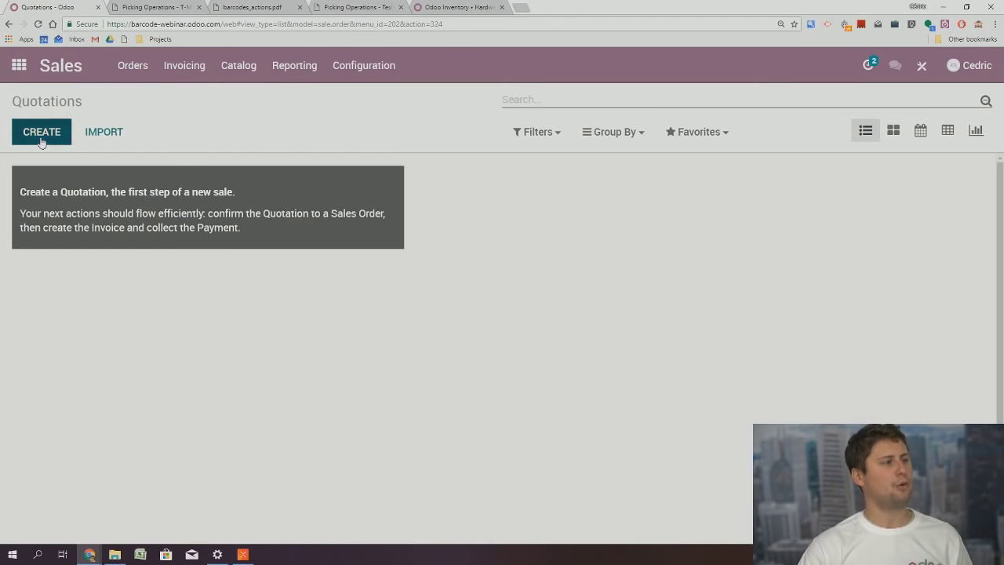
pyautogui.click(208, 270)
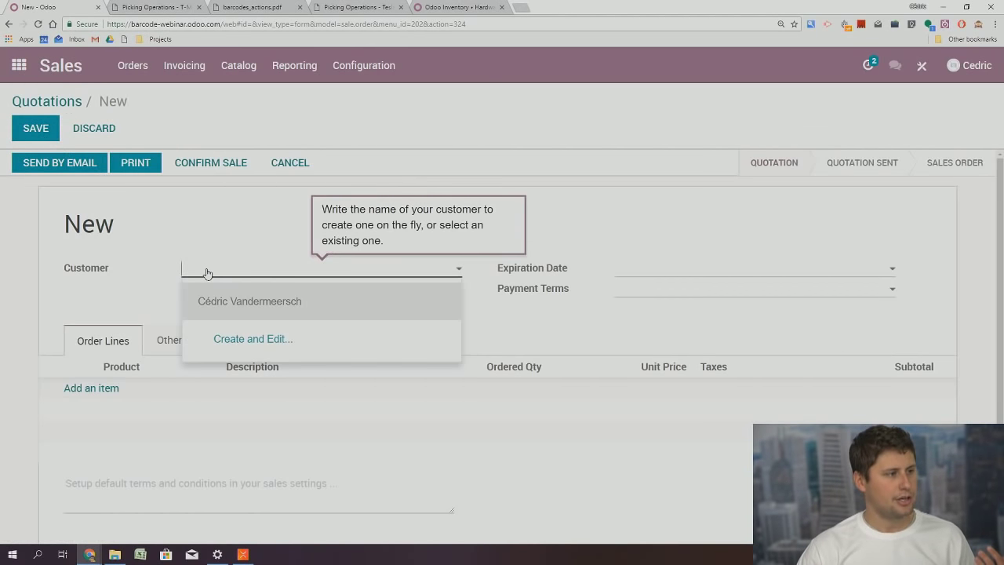
pyautogui.click(251, 303)
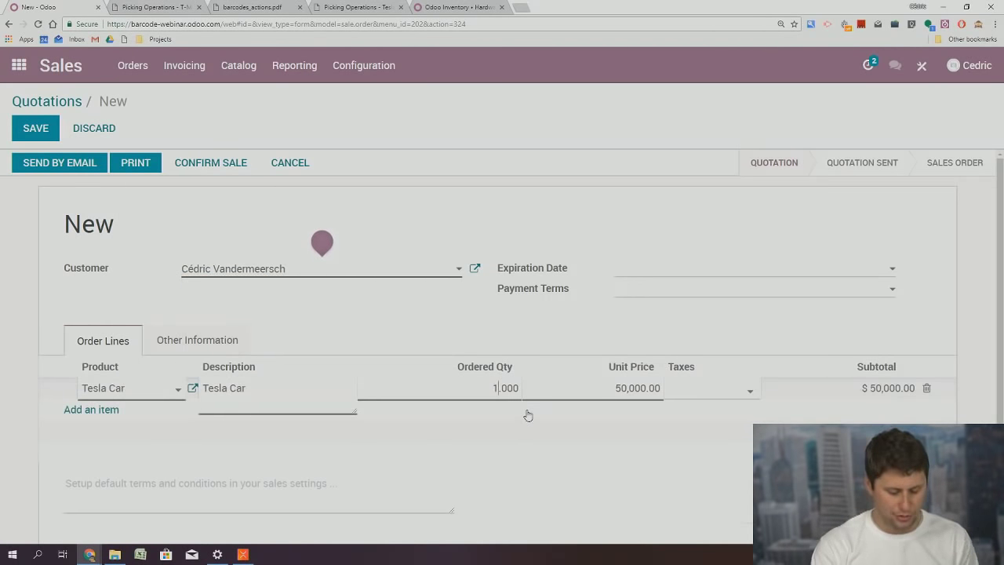
pyautogui.write('2')
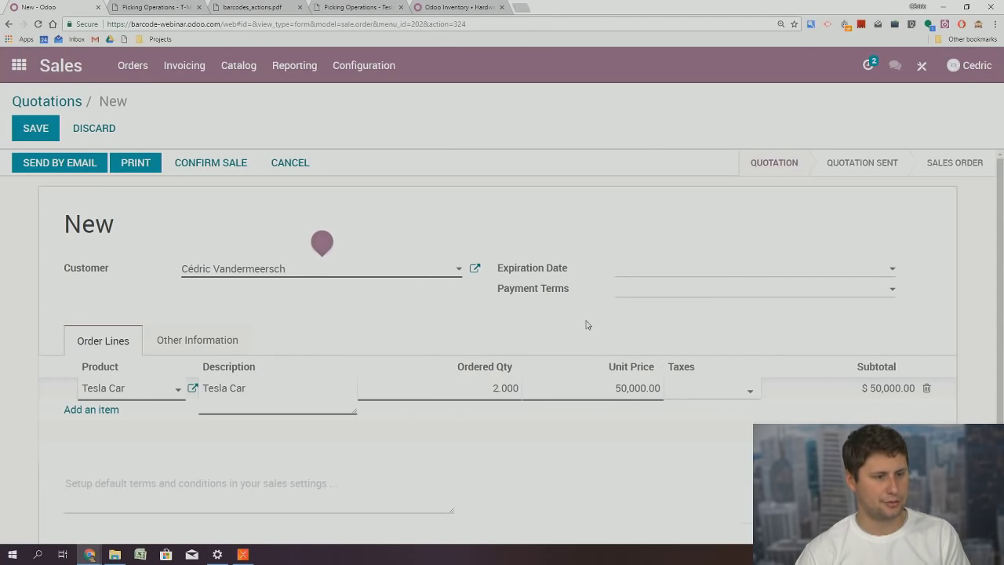
pyautogui.click(379, 222)
# Save and confirm the quotation as SO003, check delivery WH/OUT/00003, then return home
pyautogui.click(36, 128)
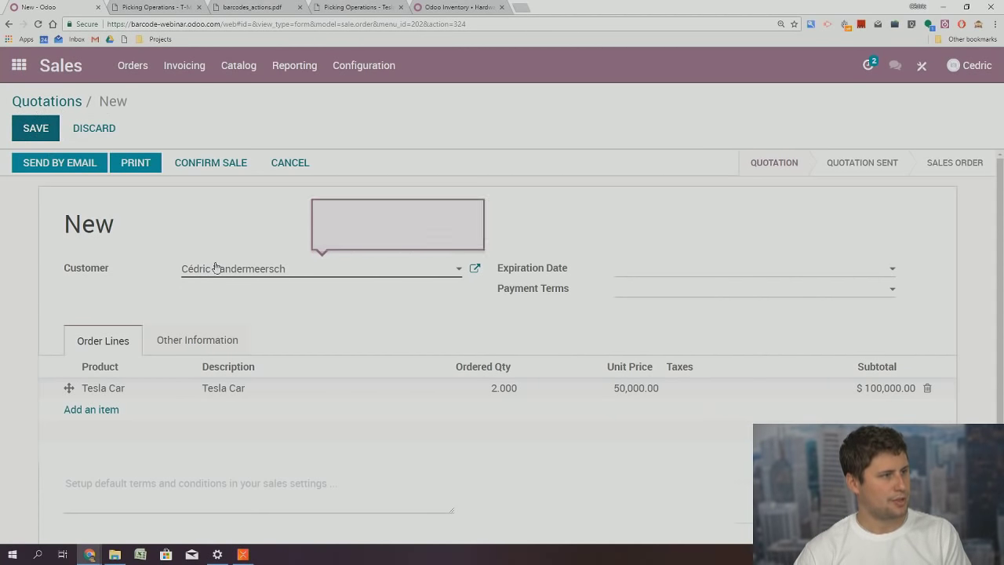
pyautogui.click(219, 169)
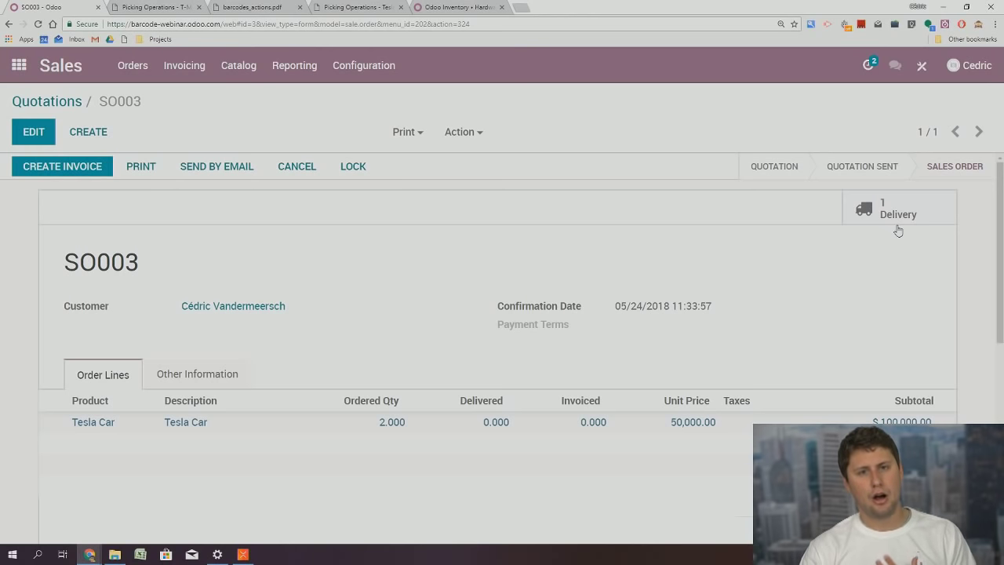
pyautogui.click(905, 212)
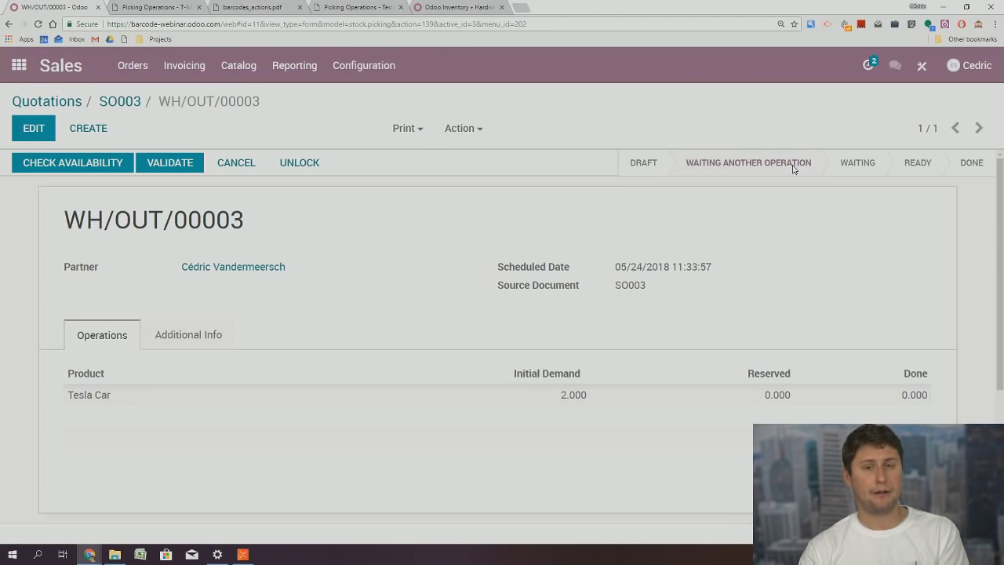
pyautogui.click(17, 70)
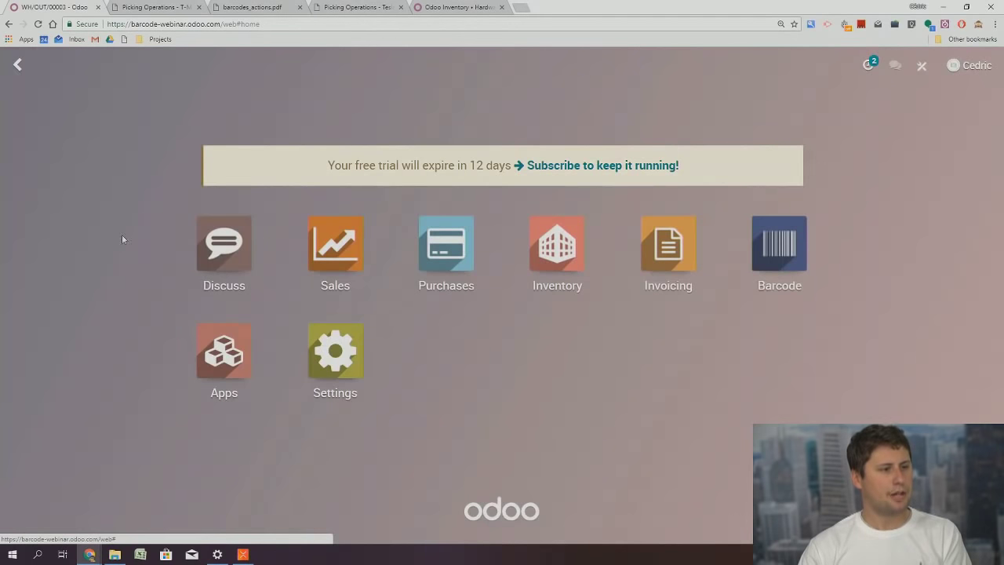
# Confirm request for quotation PO00009 for 2 Tesla Cars from SO003, then open the Inventory app
pyautogui.click(458, 246)
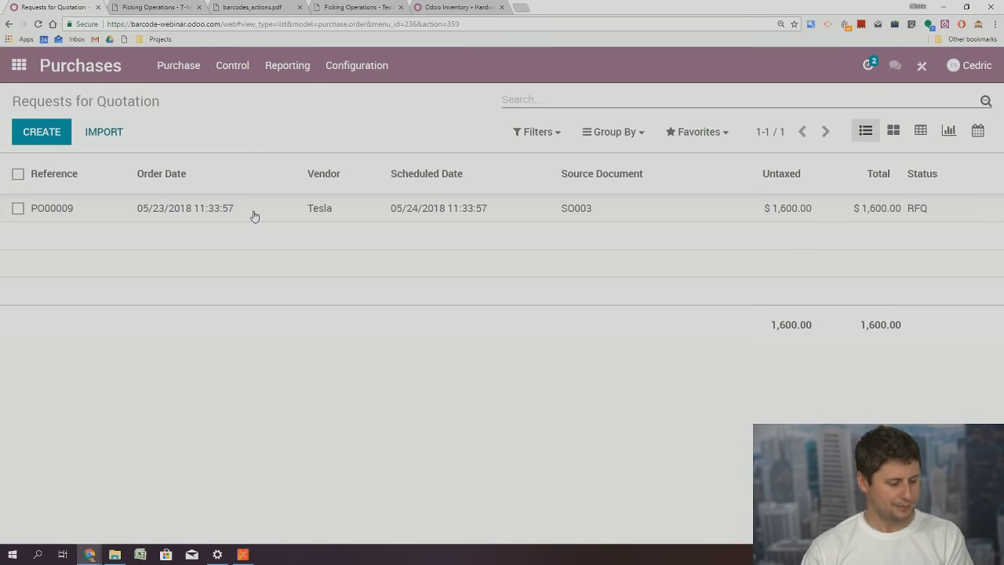
pyautogui.click(253, 216)
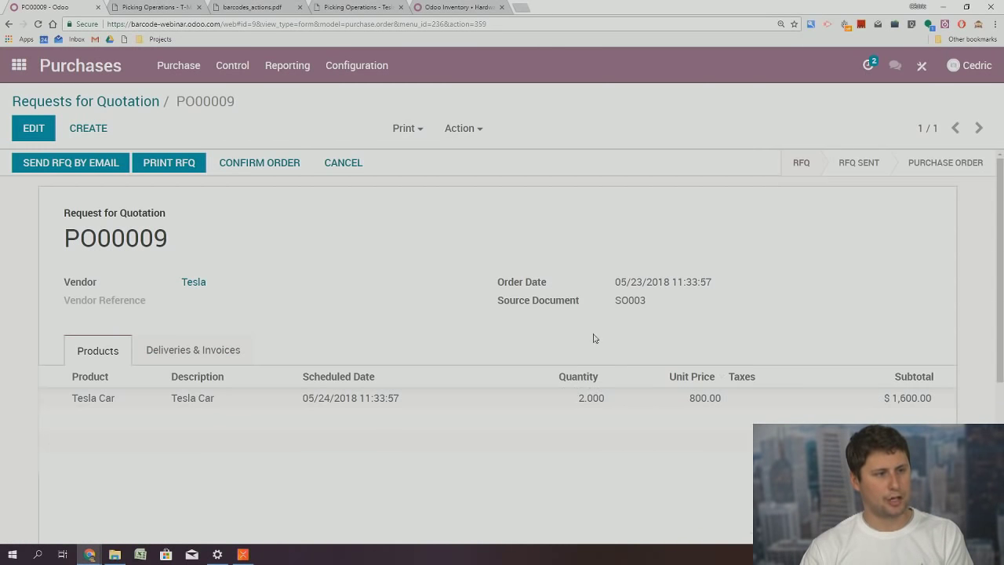
pyautogui.moveTo(628, 300); pyautogui.dragTo(651, 305)
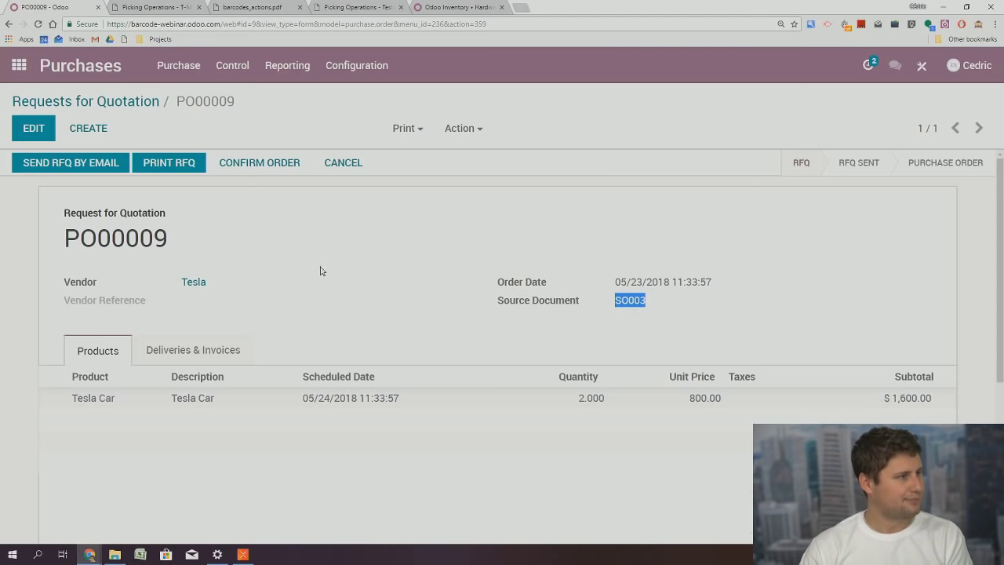
pyautogui.click(263, 266)
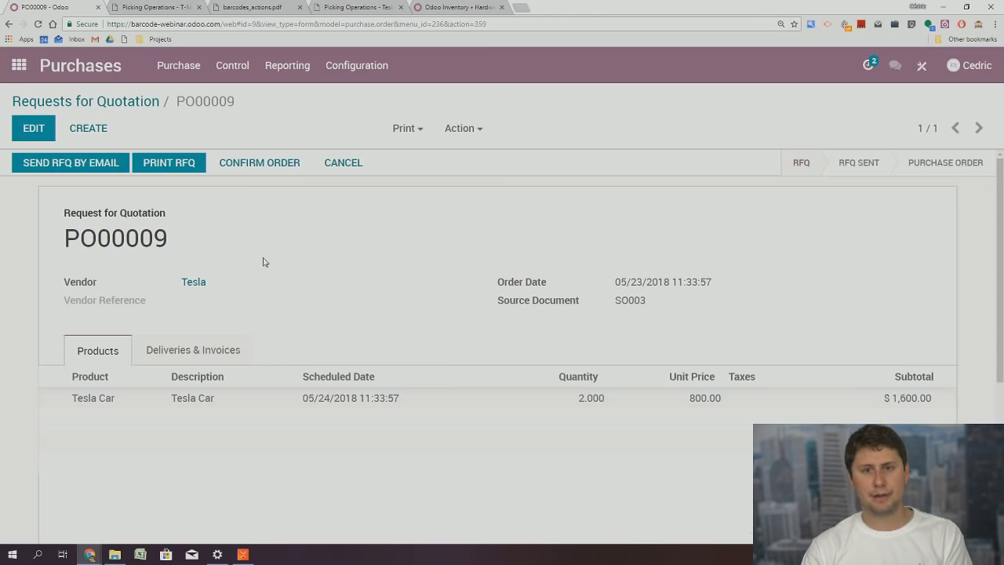
pyautogui.click(251, 167)
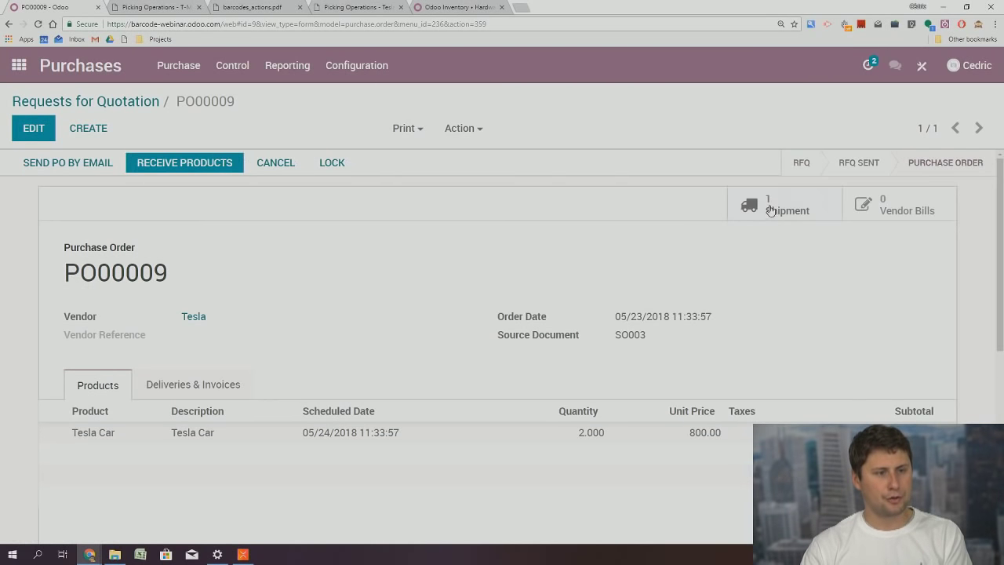
pyautogui.click(22, 66)
pyautogui.click(557, 265)
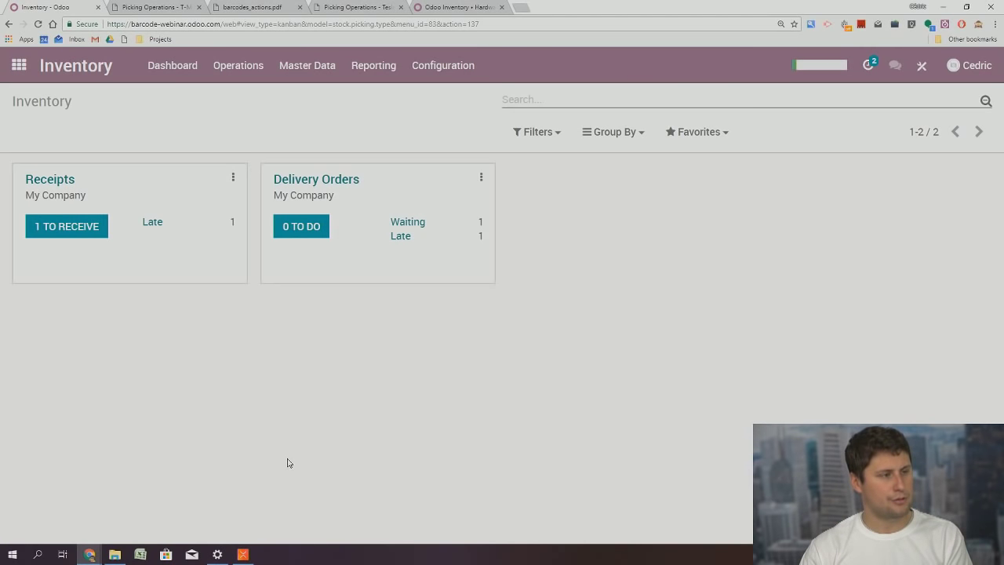
# Generate and print the Picking Operations PDF for receipt WH/IN/00009
pyautogui.click(67, 226)
pyautogui.click(18, 174)
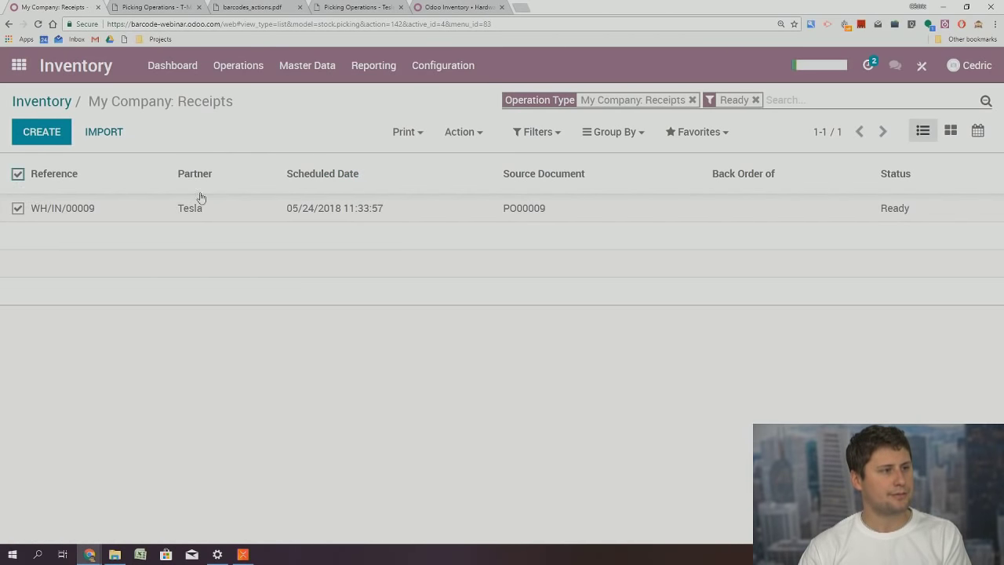
pyautogui.click(428, 134)
pyautogui.click(415, 168)
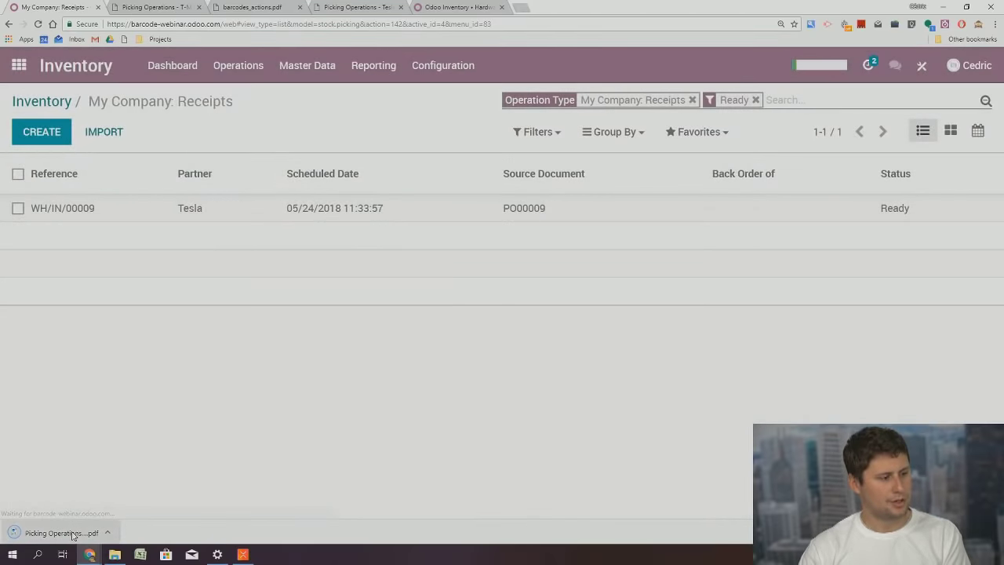
pyautogui.click(61, 533)
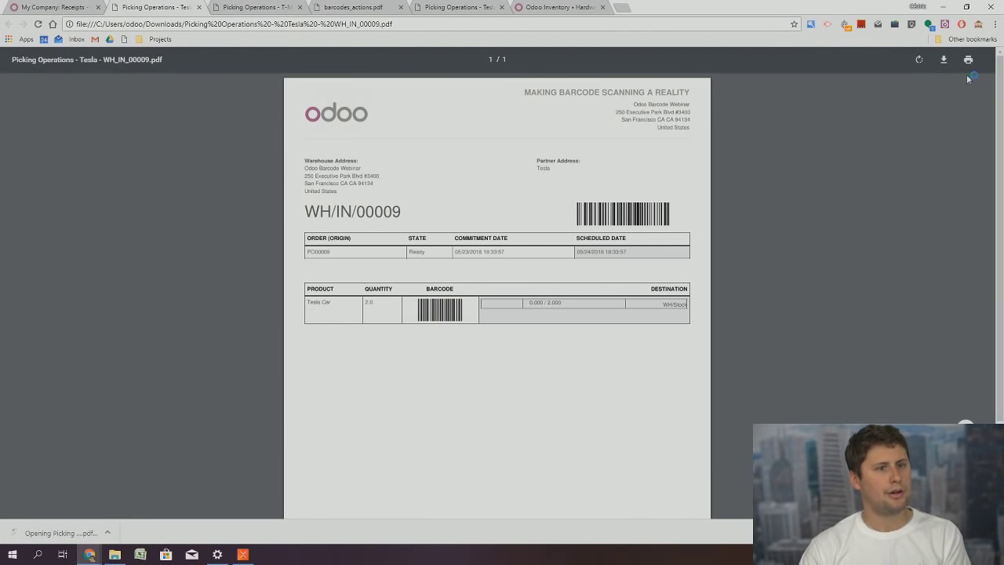
pyautogui.click(969, 59)
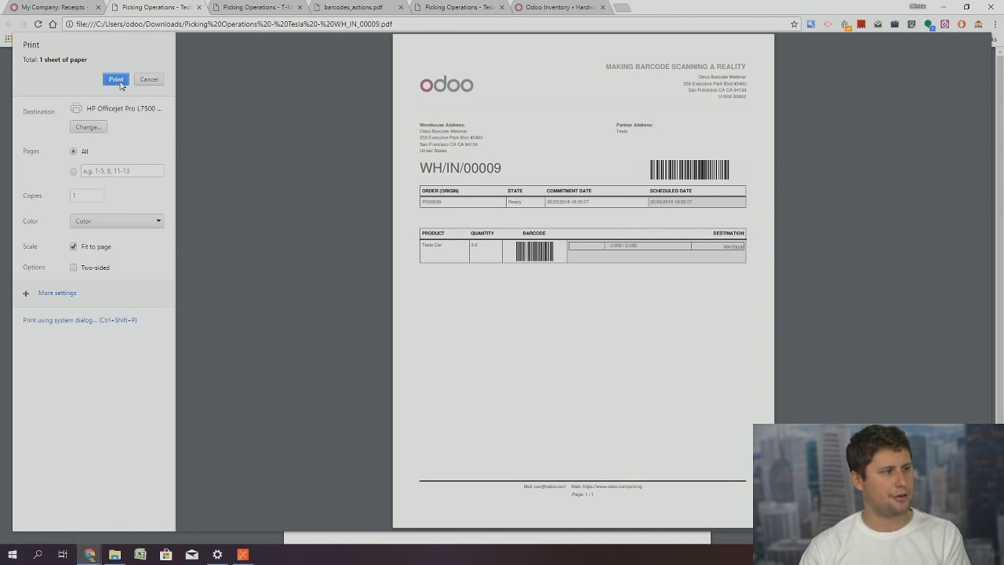
pyautogui.click(116, 79)
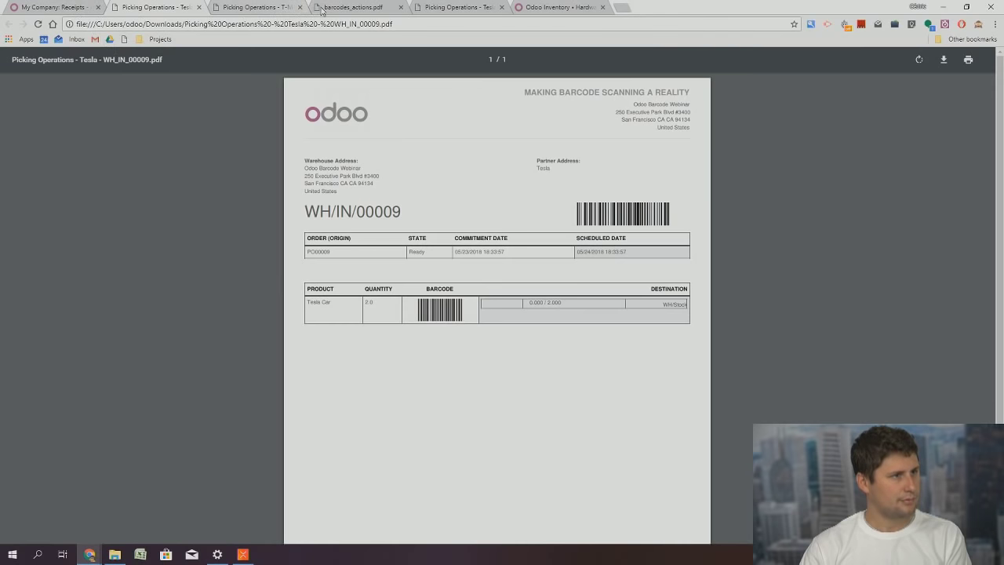
# Close the three PDF tabs and return through the Odoo receipts list to the apps menu
pyautogui.click(501, 7)
pyautogui.click(402, 7)
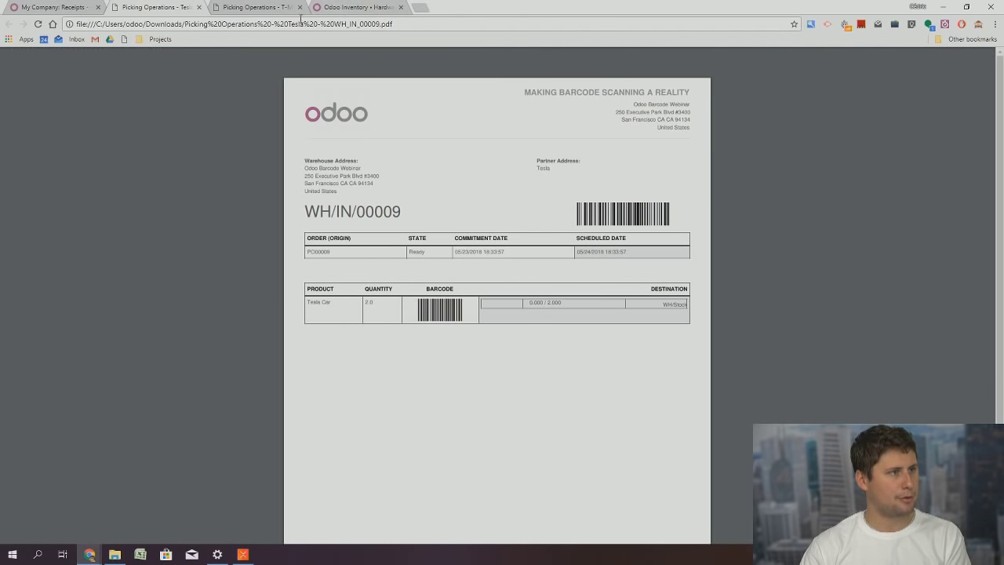
pyautogui.click(300, 7)
pyautogui.click(58, 7)
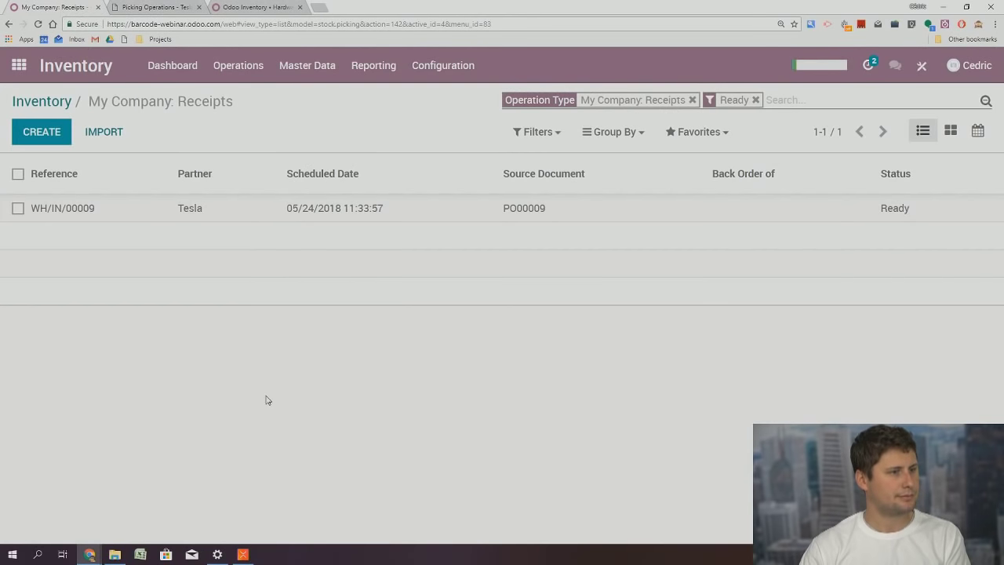
pyautogui.click(18, 65)
# In the Barcode app, validate receipt WH/IN/00009 for 2 Tesla Cars by scanning O-BTN.validate
pyautogui.click(780, 255)
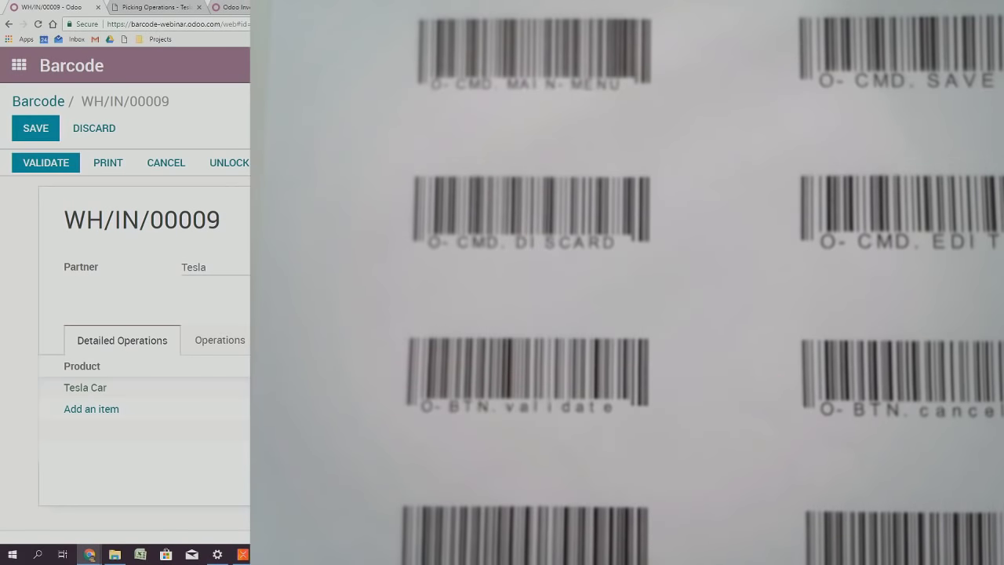
pyautogui.write('O-BTN.validate')
pyautogui.press('Return')
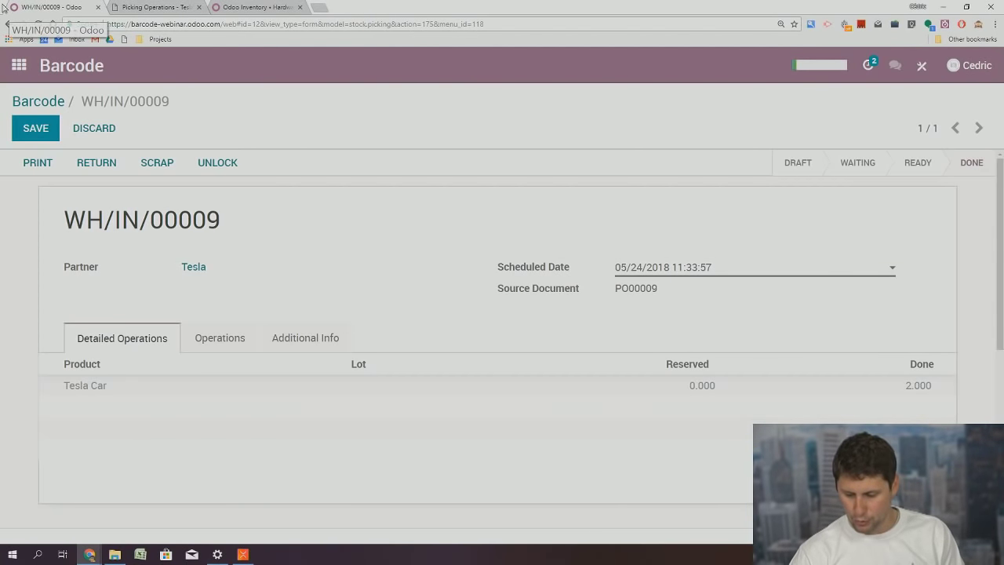
# Select the ready delivery WH/OUT/00003 under Delivery Orders To Do and download its Picking Operations PDF
pyautogui.click(22, 68)
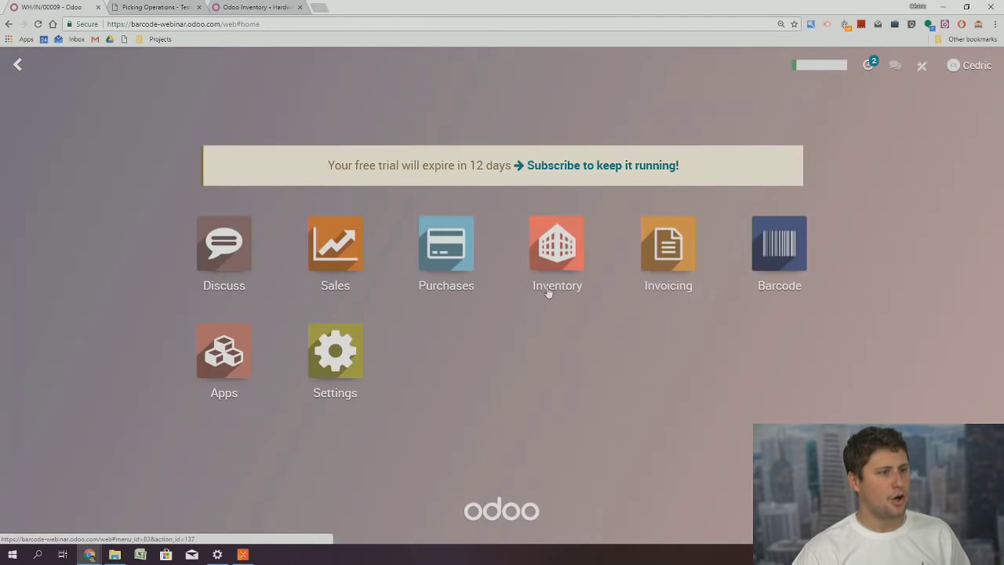
pyautogui.click(556, 257)
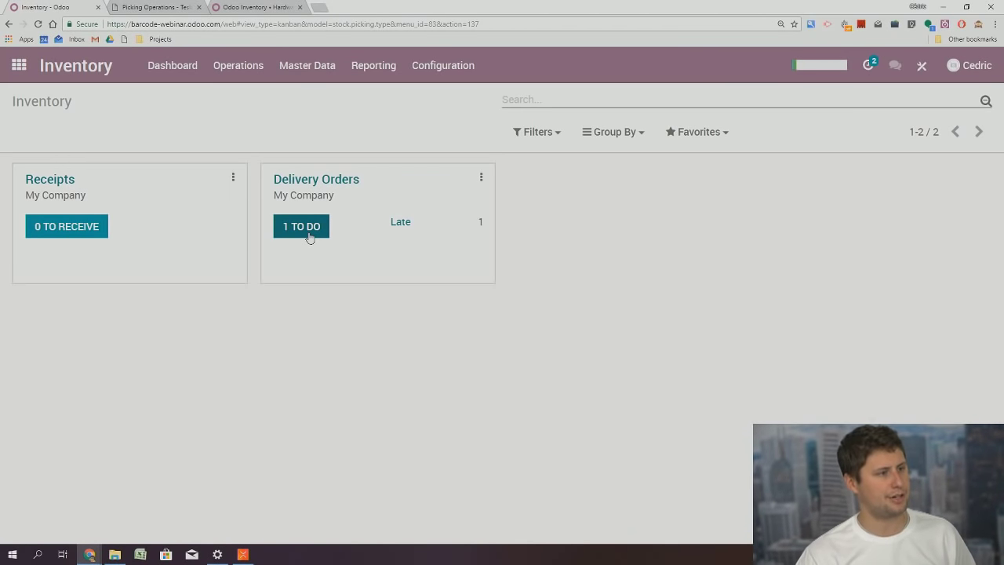
pyautogui.click(303, 228)
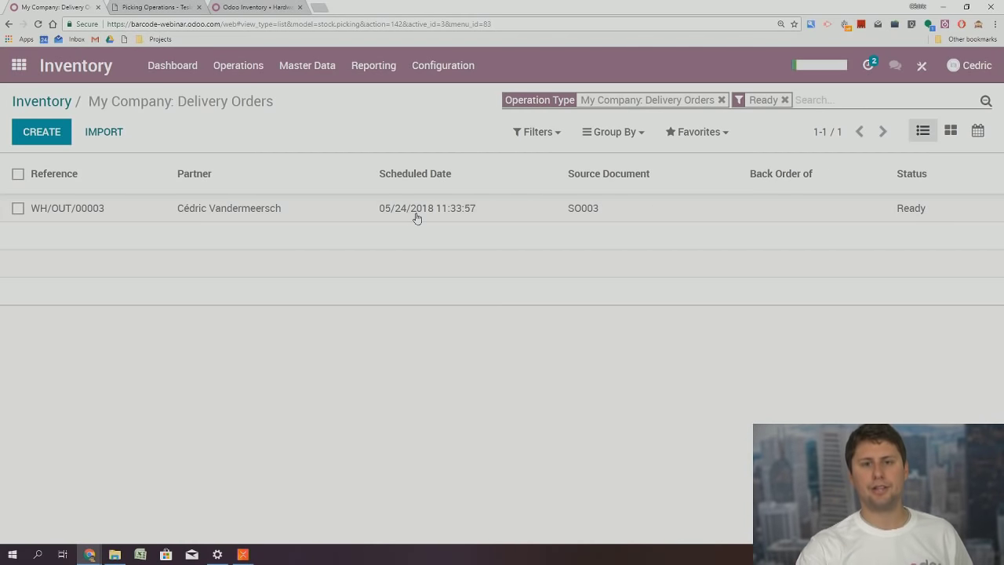
pyautogui.click(17, 173)
pyautogui.click(406, 134)
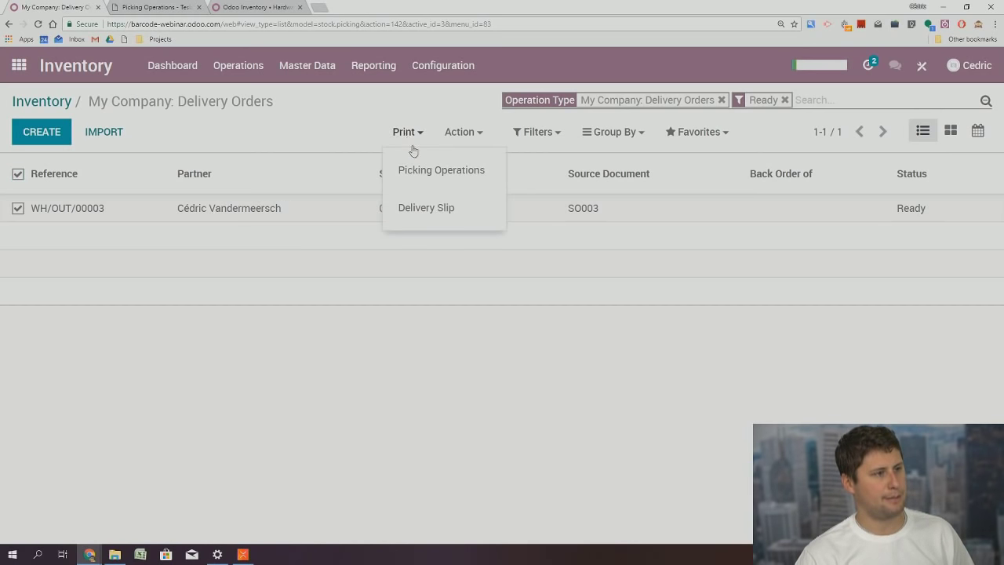
pyautogui.click(415, 205)
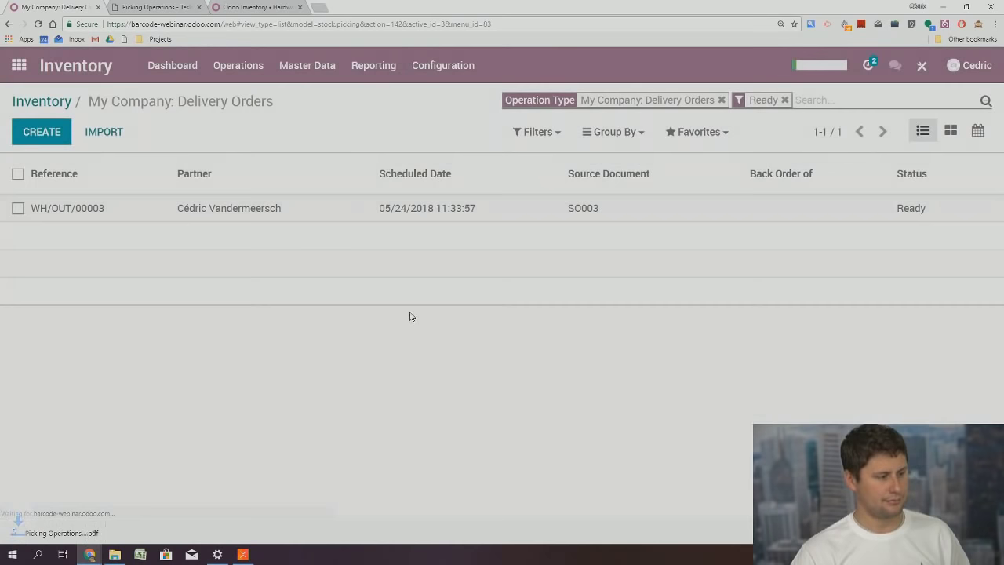
# Print the downloaded WH/OUT/00003 picking operations PDF and return to the Delivery Orders list
pyautogui.click(55, 533)
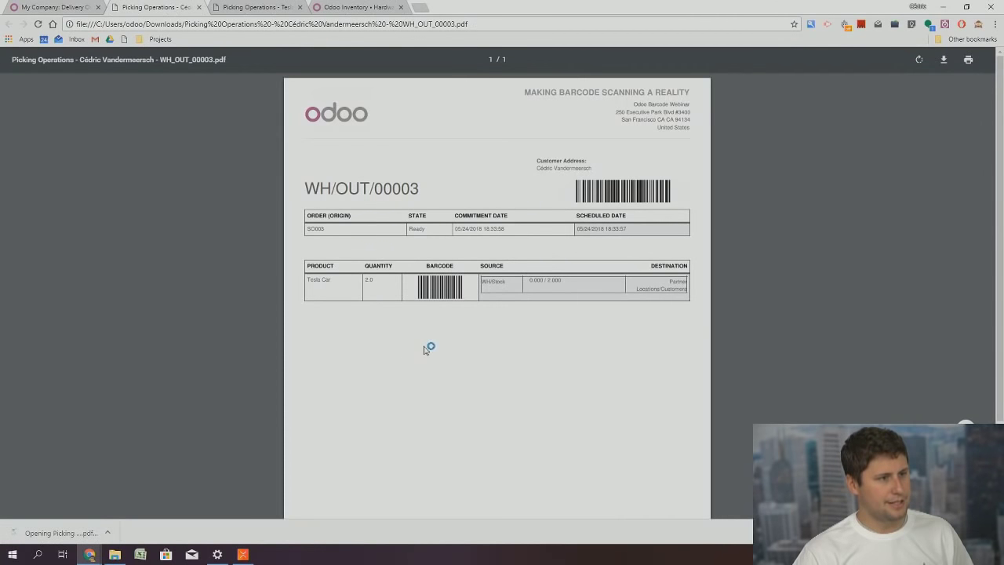
pyautogui.click(968, 60)
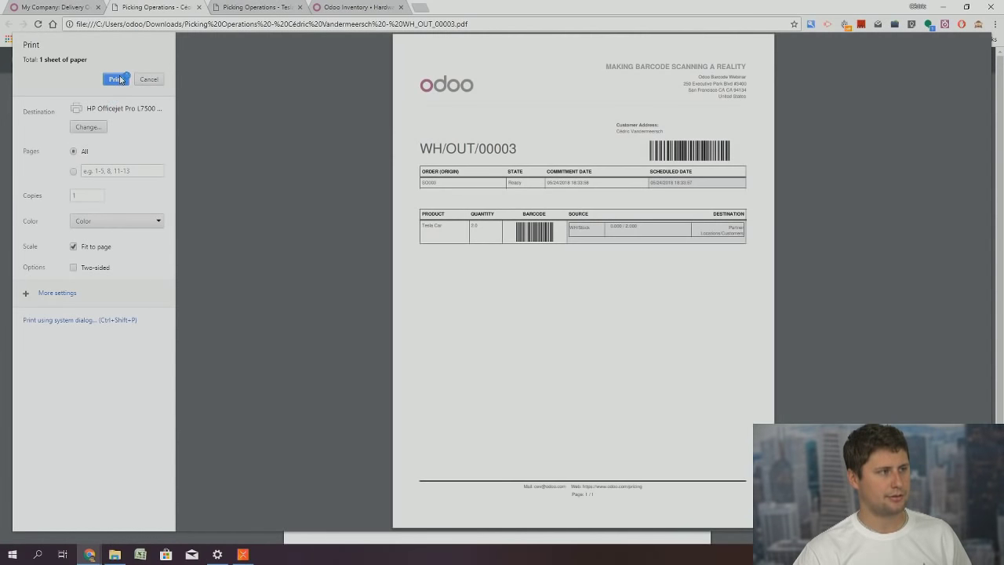
pyautogui.click(120, 80)
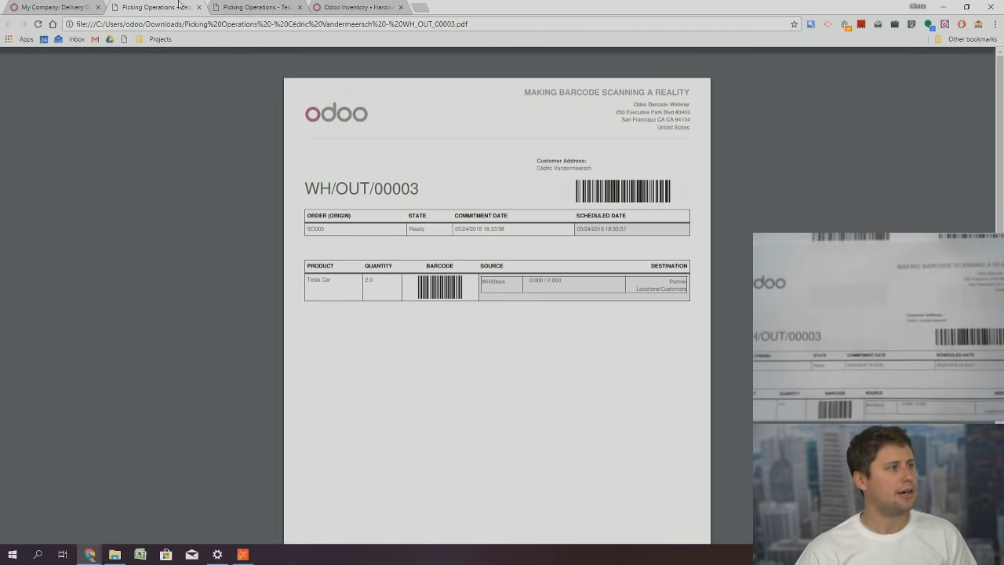
pyautogui.click(53, 7)
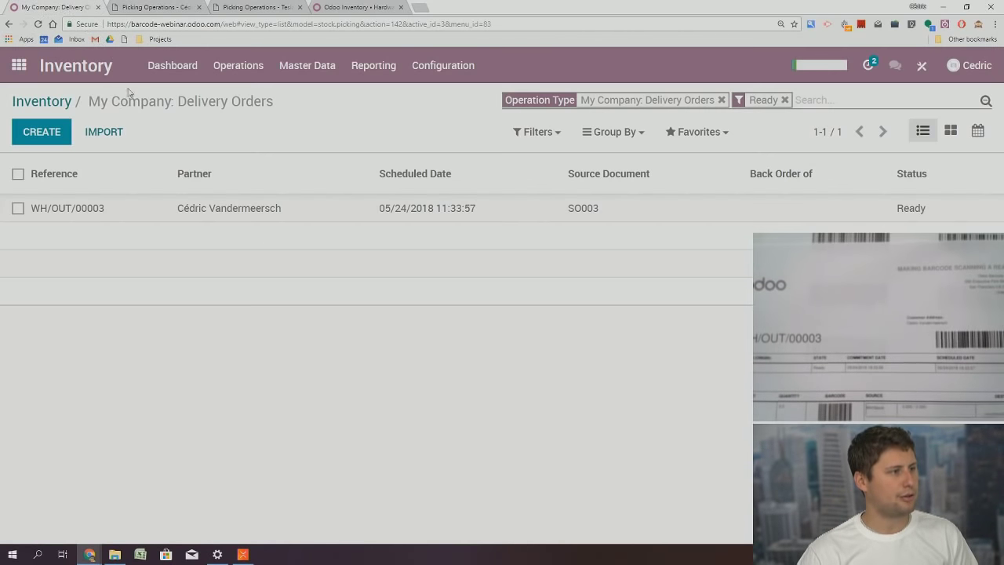
# In the Barcode app, scan WH/OUT/00003 to load the delivery
pyautogui.click(18, 66)
pyautogui.click(780, 247)
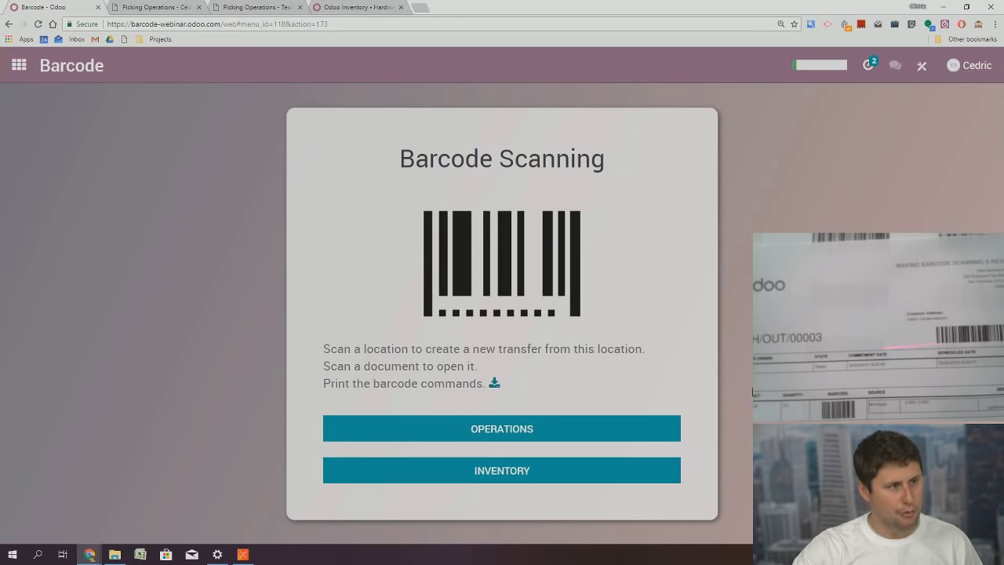
pyautogui.write('WH/OUT/00003')
pyautogui.press('Return')
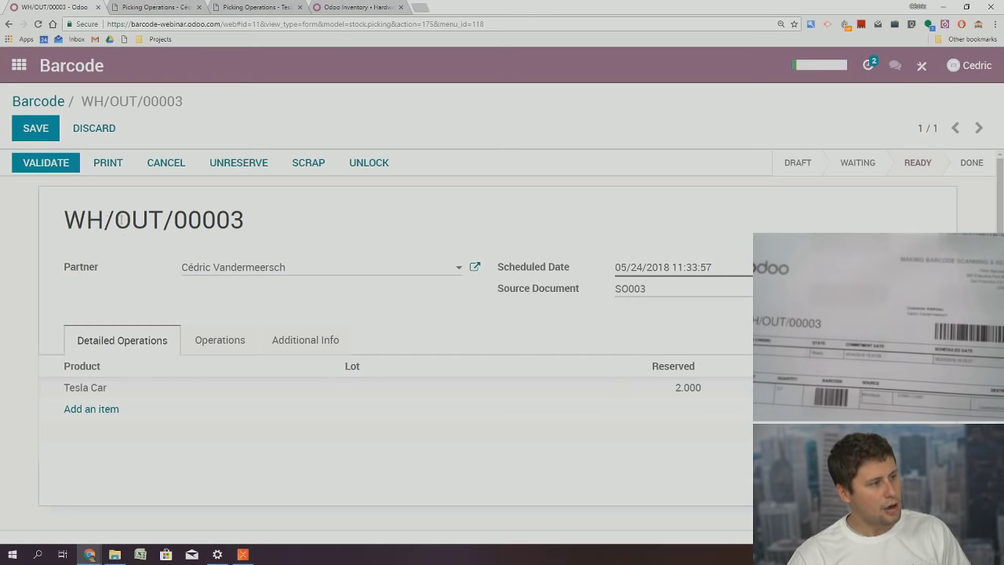
# Highlight the WH/OUT/00003 reference, then go back to the Odoo app menu once the 2 Tesla Cars are shipped
pyautogui.moveTo(65, 220); pyautogui.dragTo(244, 221)
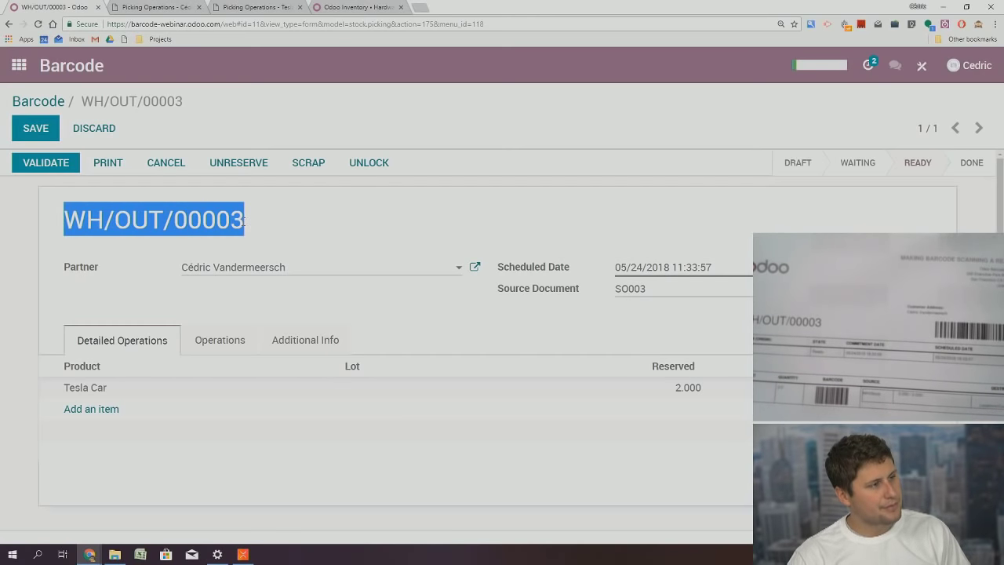
pyautogui.click(310, 218)
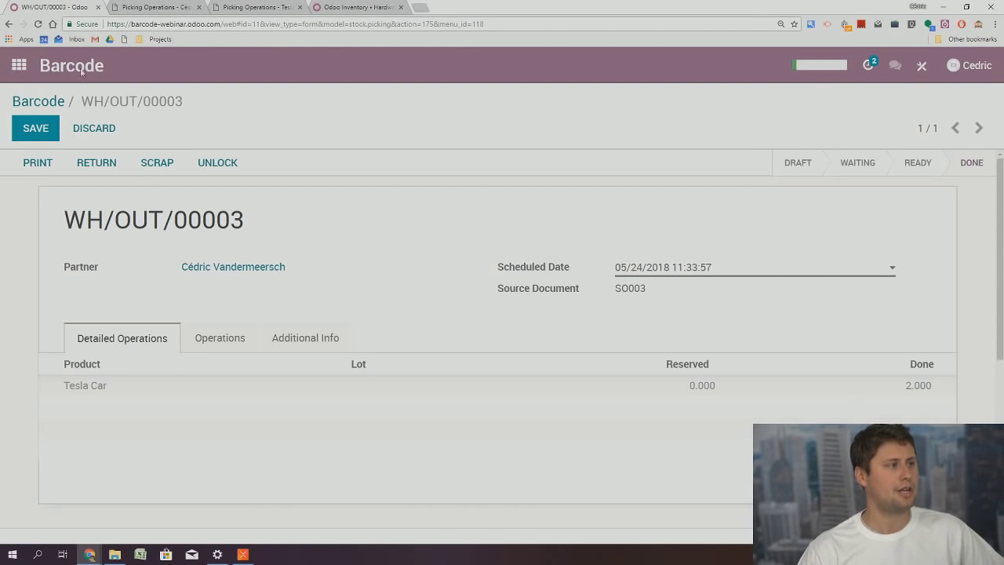
pyautogui.click(18, 65)
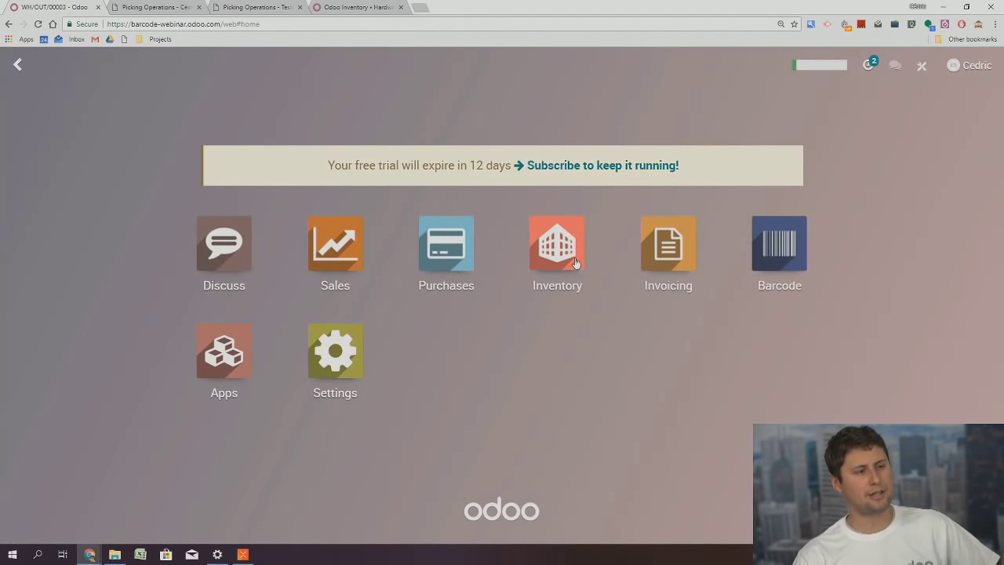
# Retrieve the Inventory report quantities, showing 4.00 Tesla Cars and 1.00 Mobile Phone (deluxe), then return to the apps menu
pyautogui.click(577, 261)
pyautogui.click(363, 66)
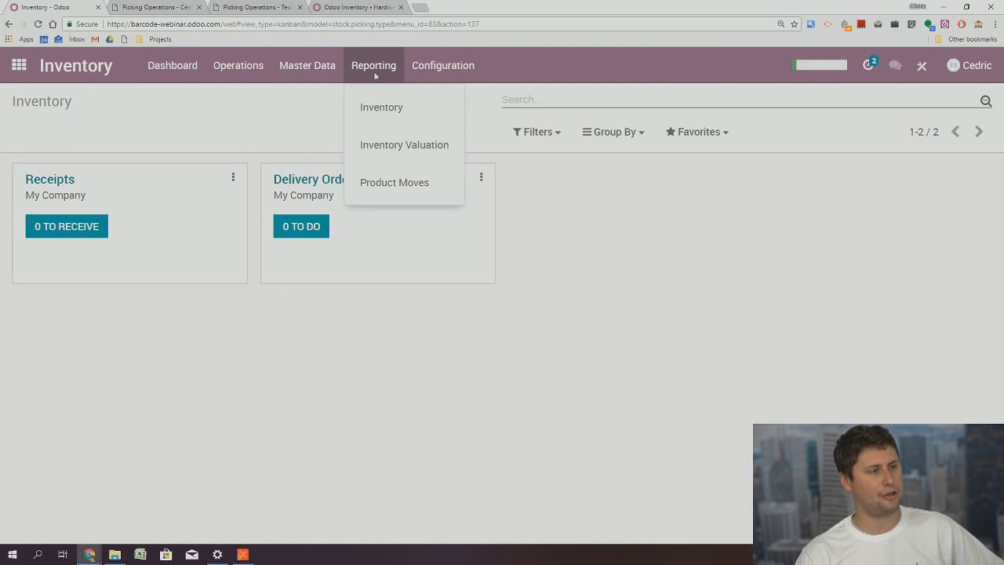
pyautogui.click(399, 116)
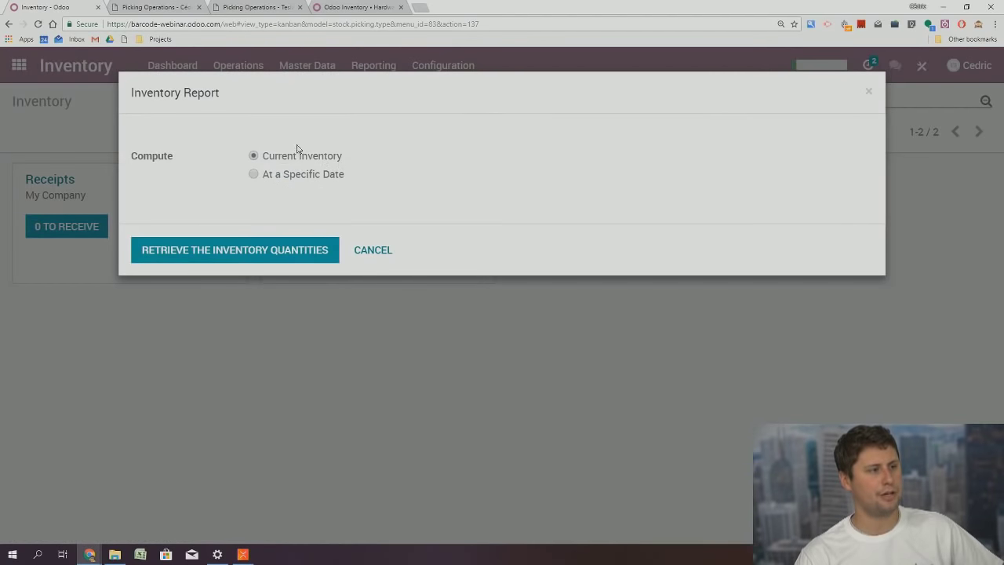
pyautogui.click(287, 249)
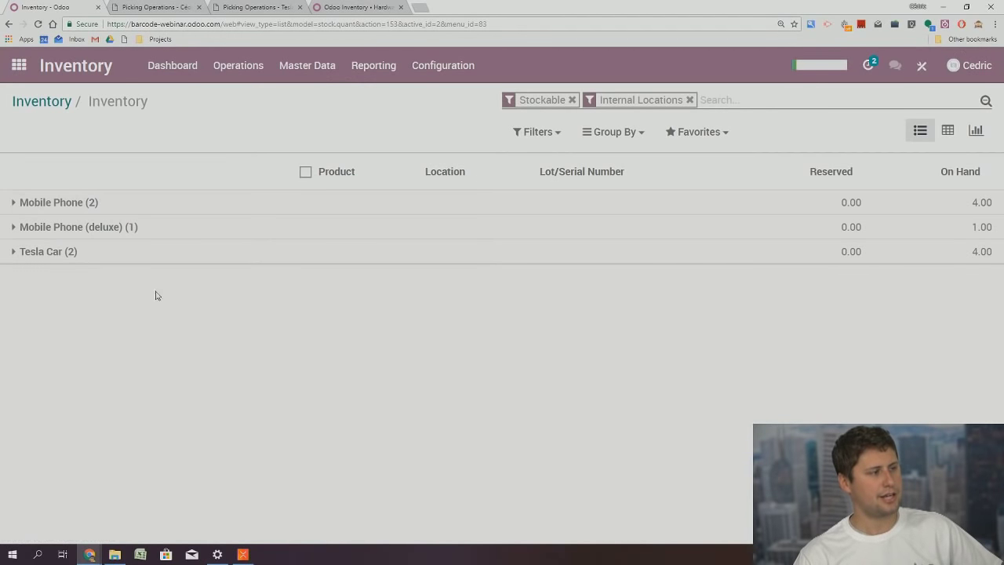
pyautogui.click(92, 227)
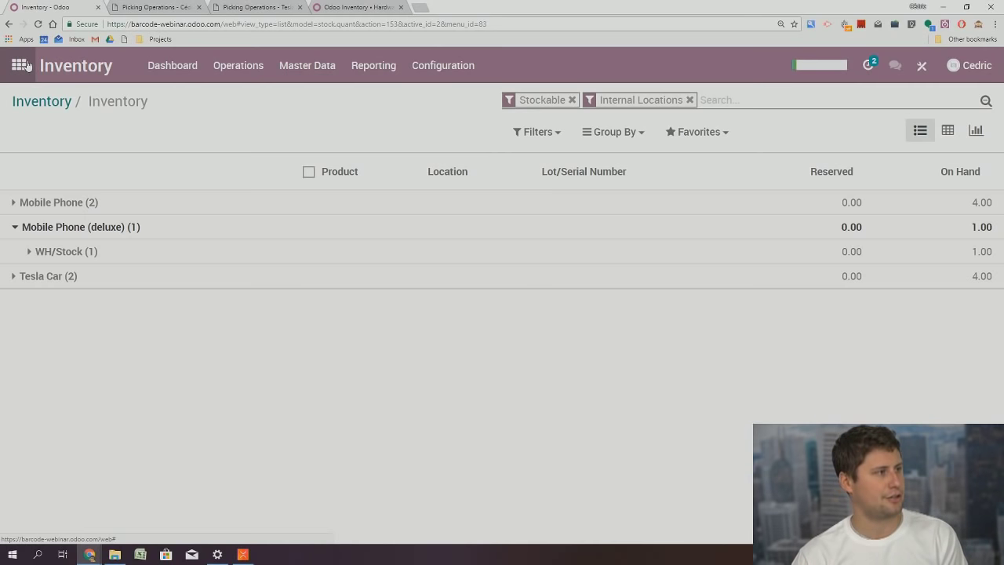
pyautogui.click(26, 65)
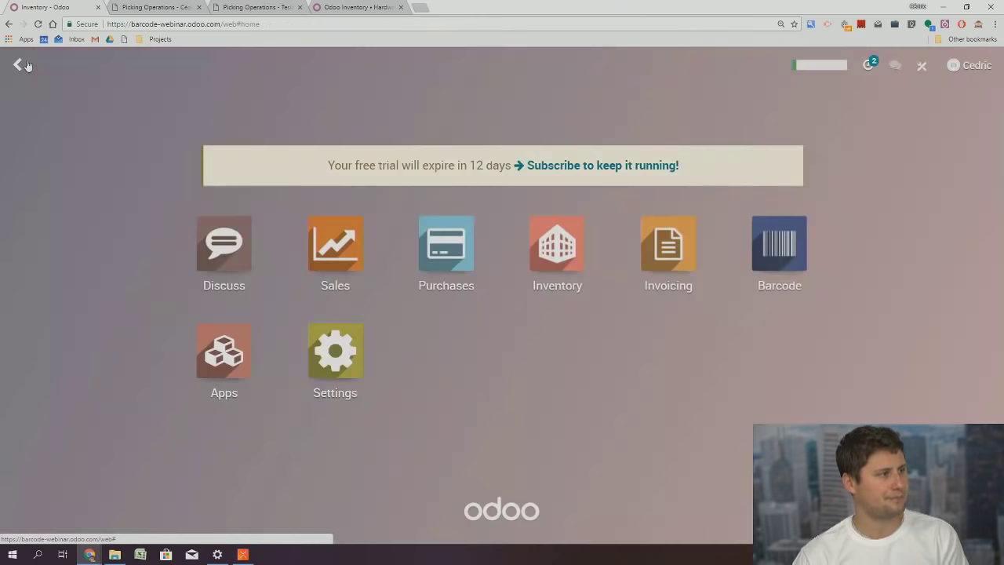
# In Barcode, discard the first inventory draft, start a new count and scan Tesla Cars up to 5
pyautogui.click(789, 250)
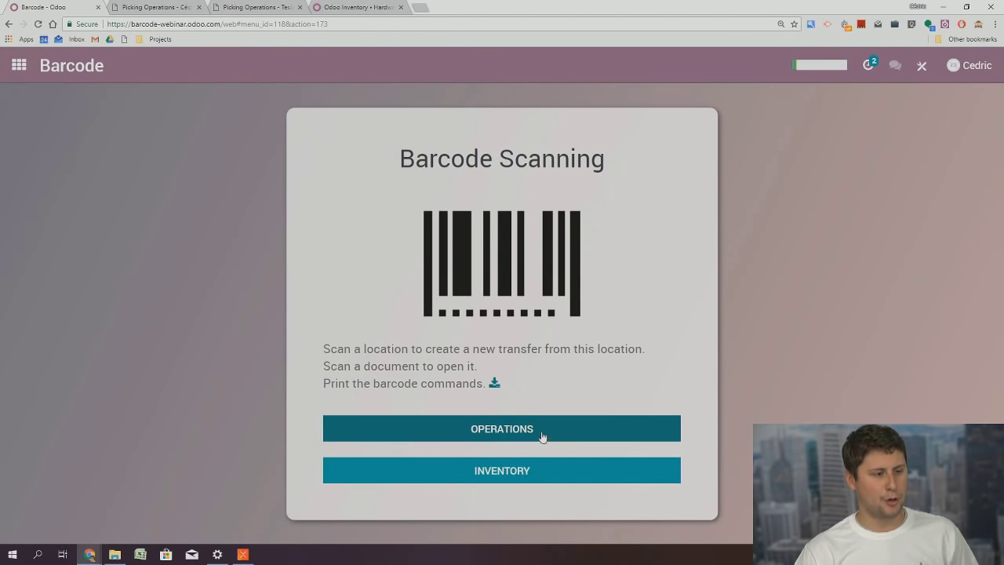
pyautogui.click(505, 477)
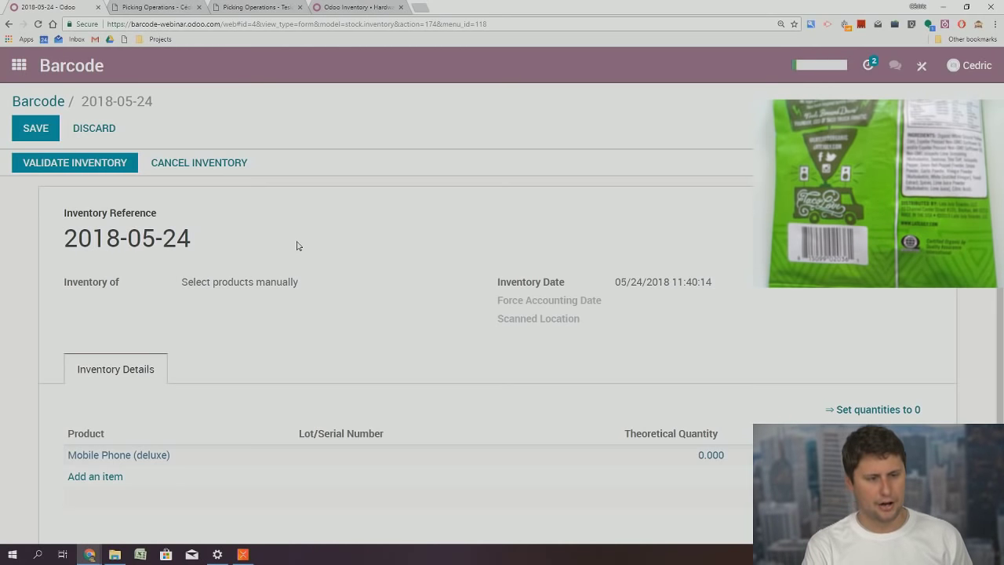
pyautogui.click(48, 103)
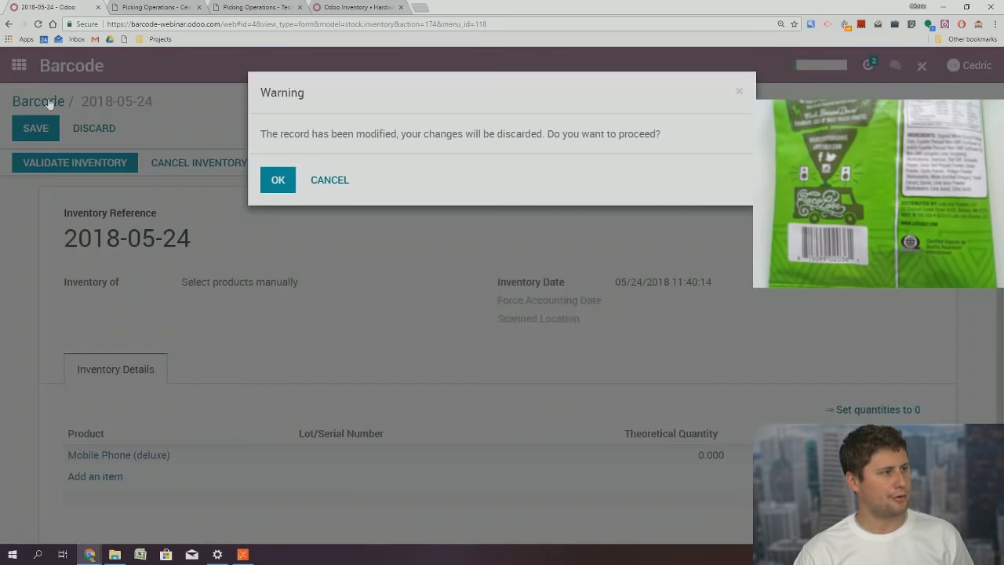
pyautogui.click(277, 180)
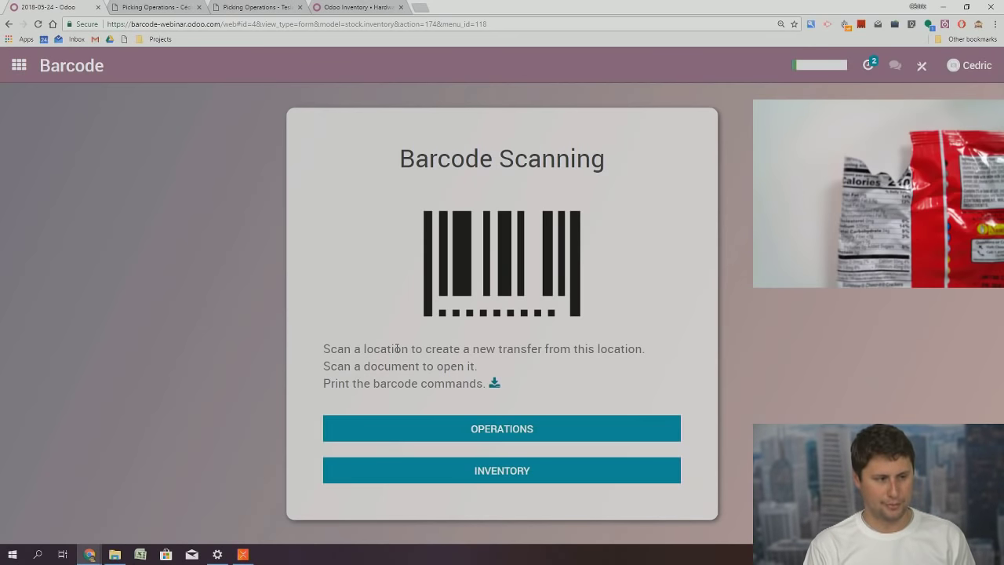
pyautogui.click(484, 469)
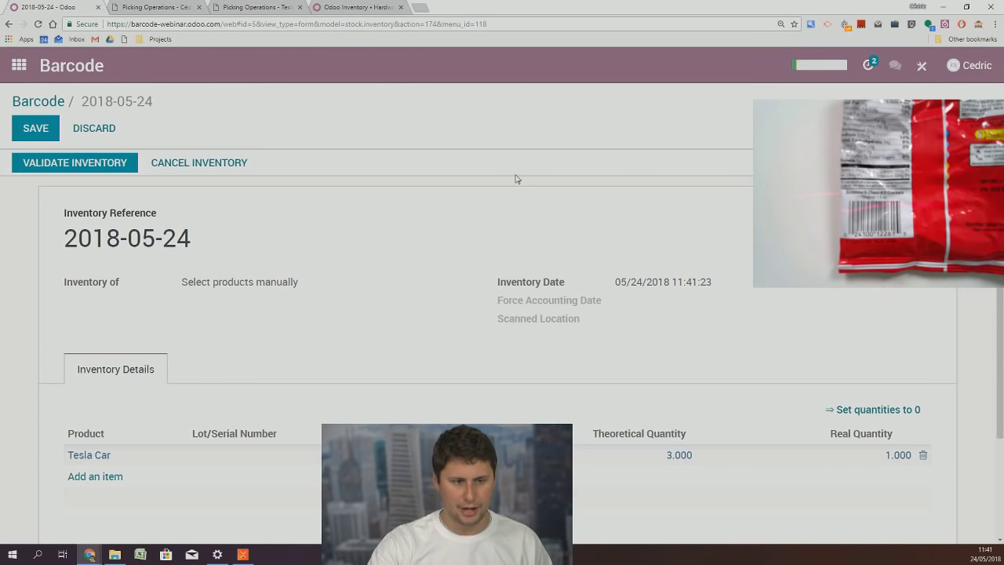
pyautogui.press('Return')
pyautogui.press('Return')
pyautogui.press('Return')
pyautogui.press('Return')
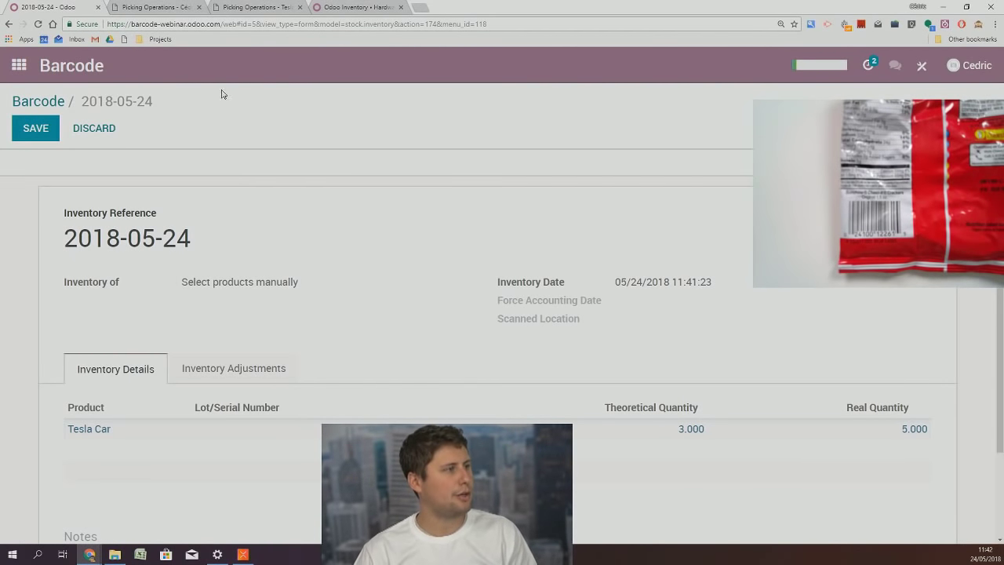
# Retrieve the Inventory report and expand Tesla Car's WH/Stock lines, showing 6.00 split into 5.00 and 1.00
pyautogui.click(26, 67)
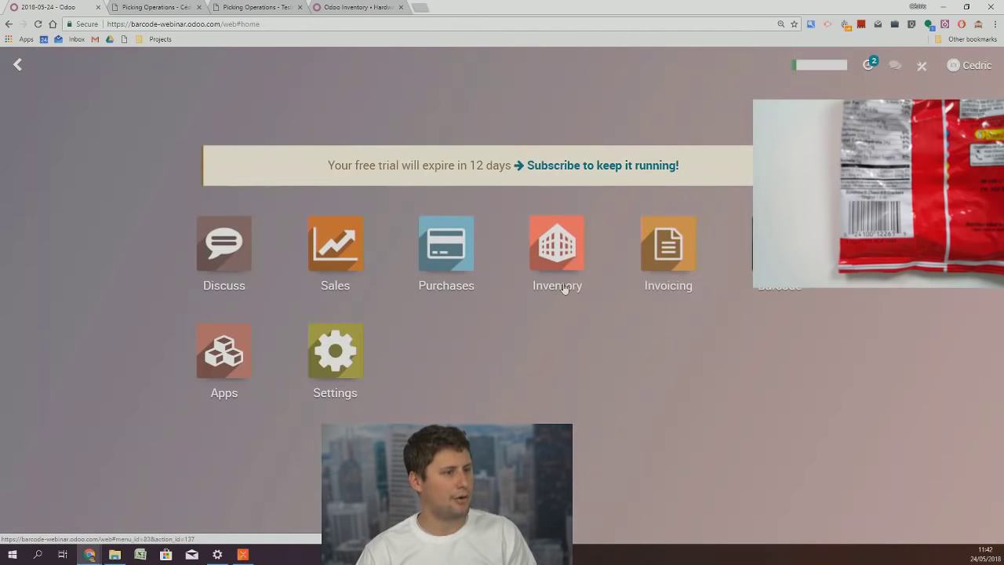
pyautogui.click(568, 262)
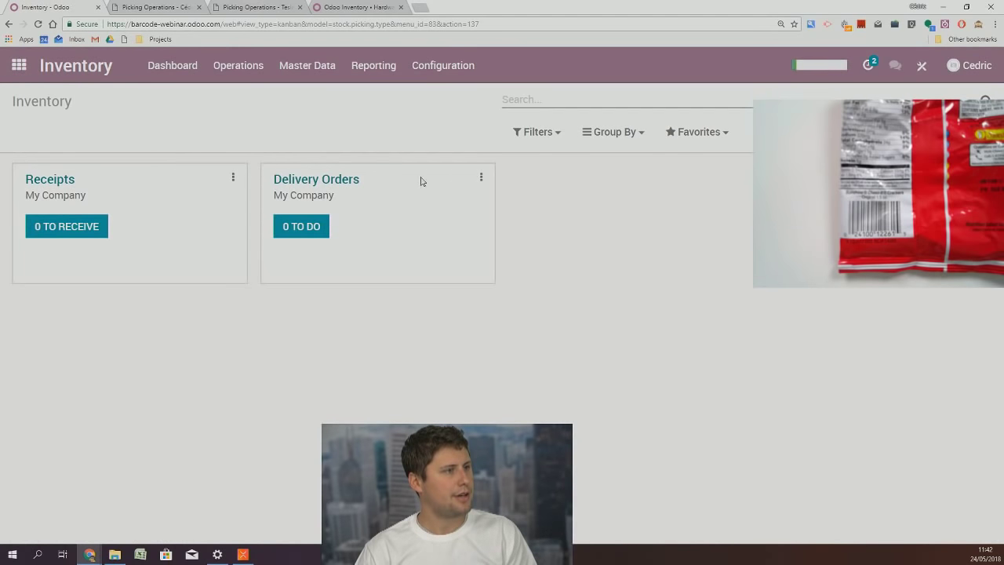
pyautogui.click(371, 67)
pyautogui.click(380, 105)
pyautogui.click(286, 248)
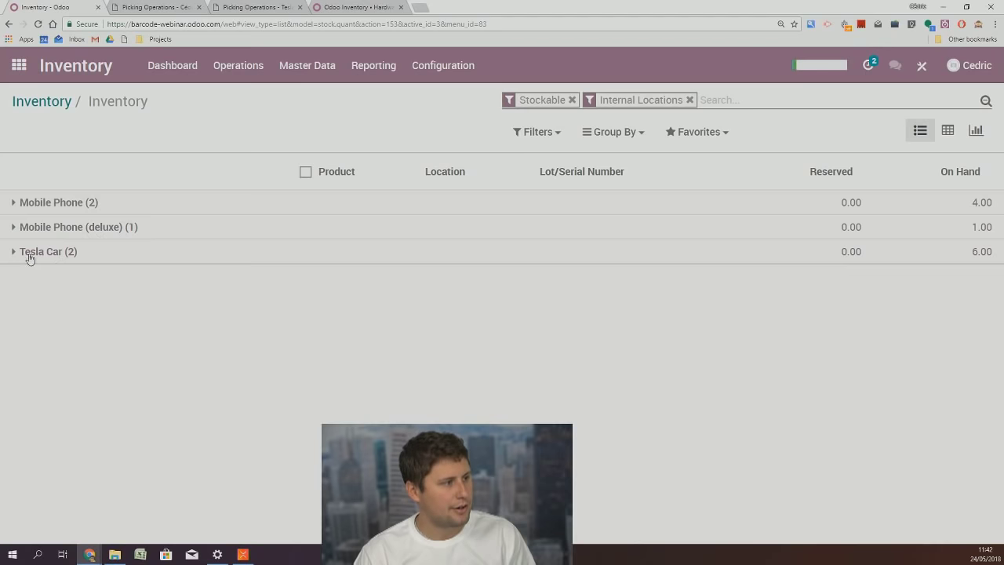
pyautogui.click(38, 252)
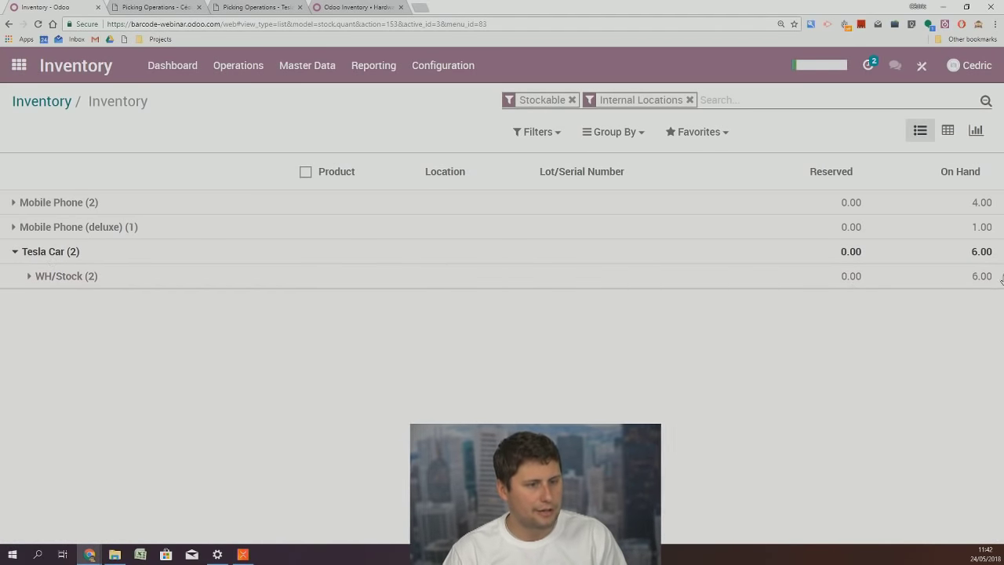
pyautogui.click(94, 279)
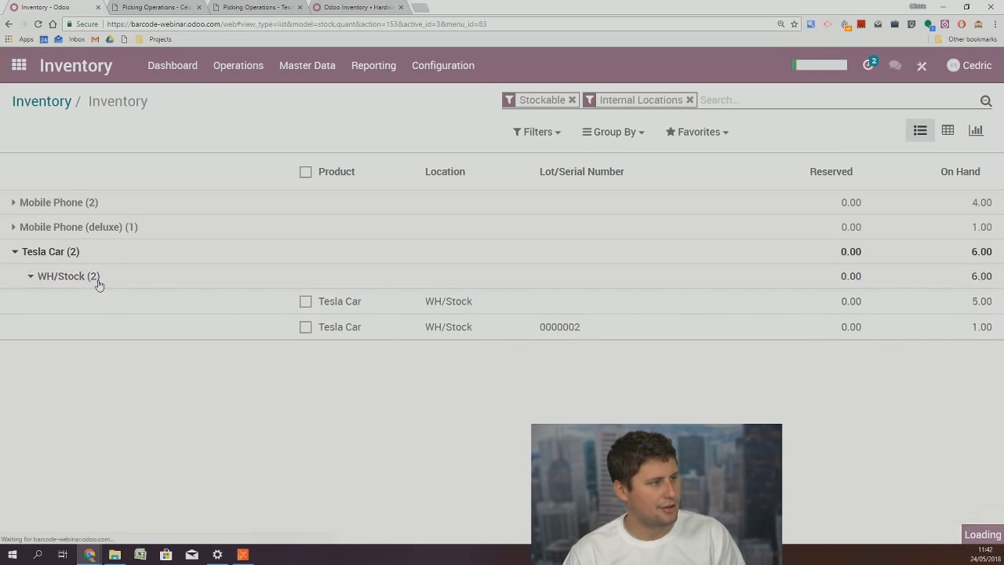